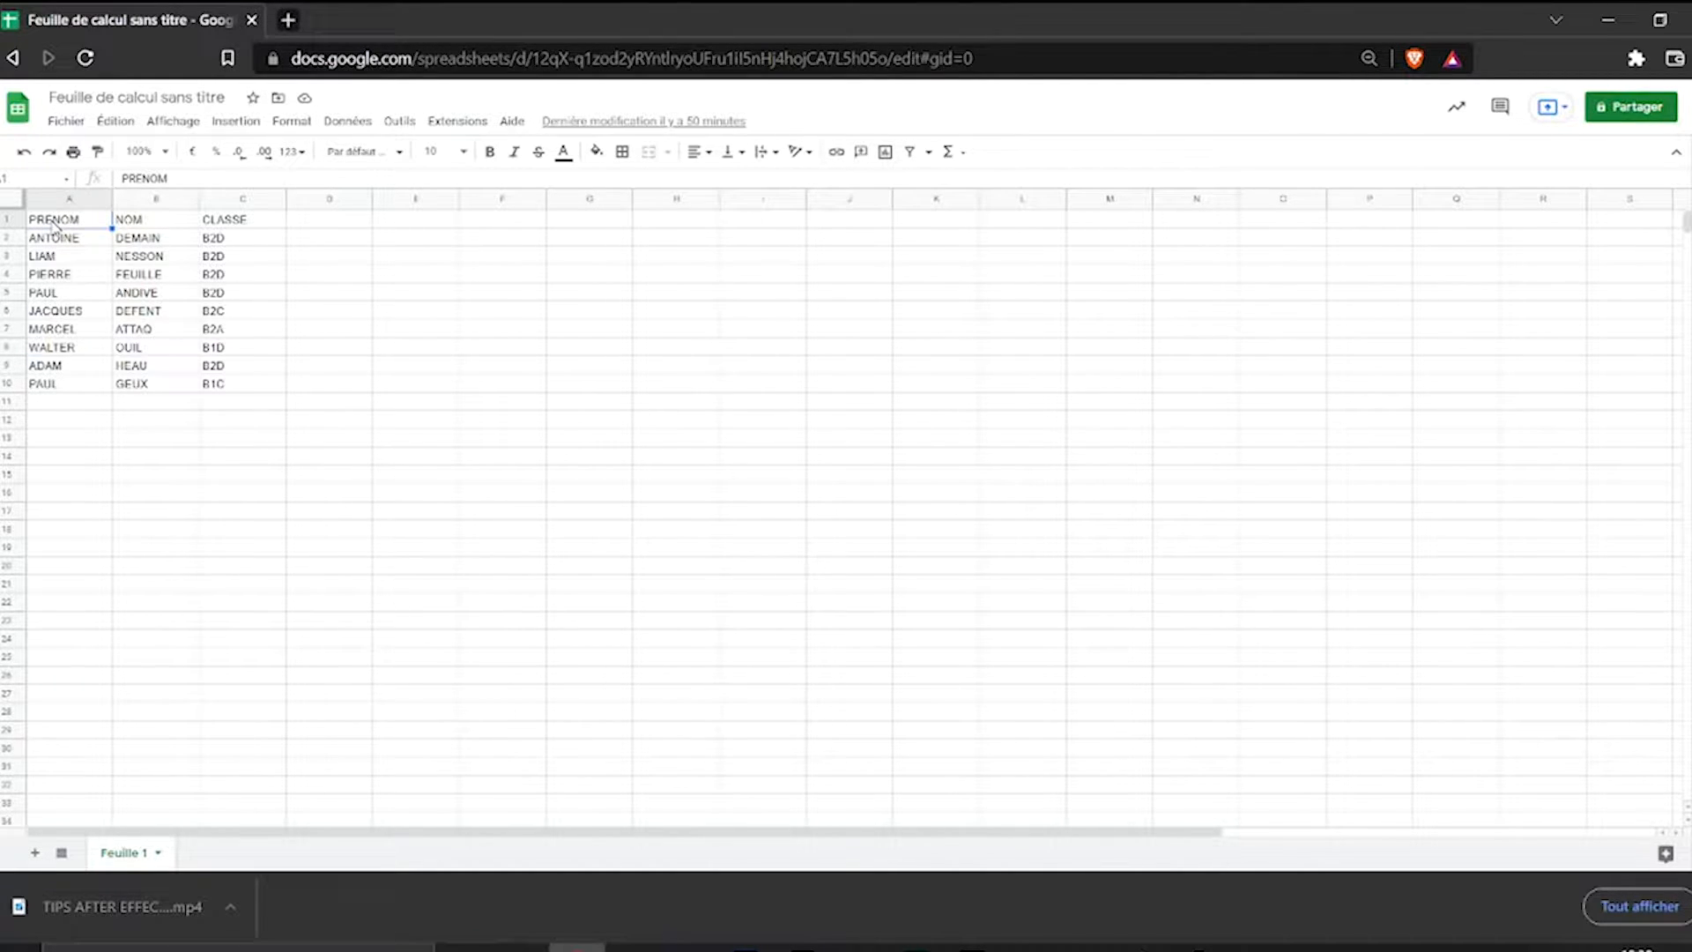
# Step: Examine the PRENOM, NOM and CLASSE column headers and the guest records beneath them in the spreadsheet
pyautogui.click(184, 225)
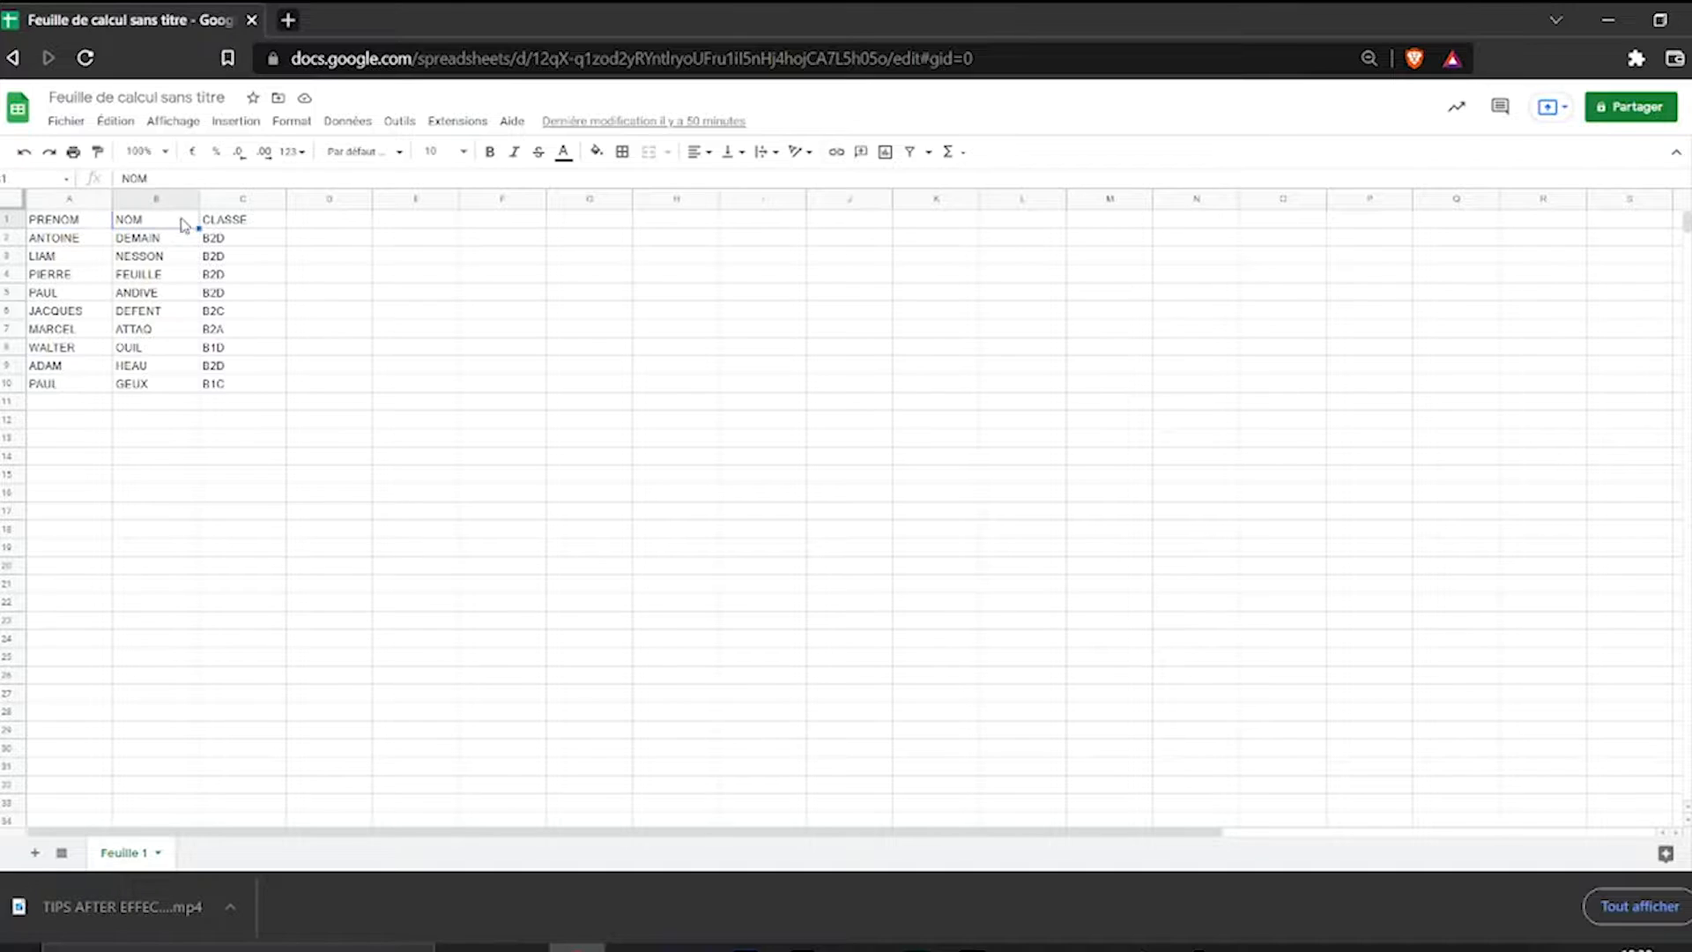
pyautogui.click(220, 223)
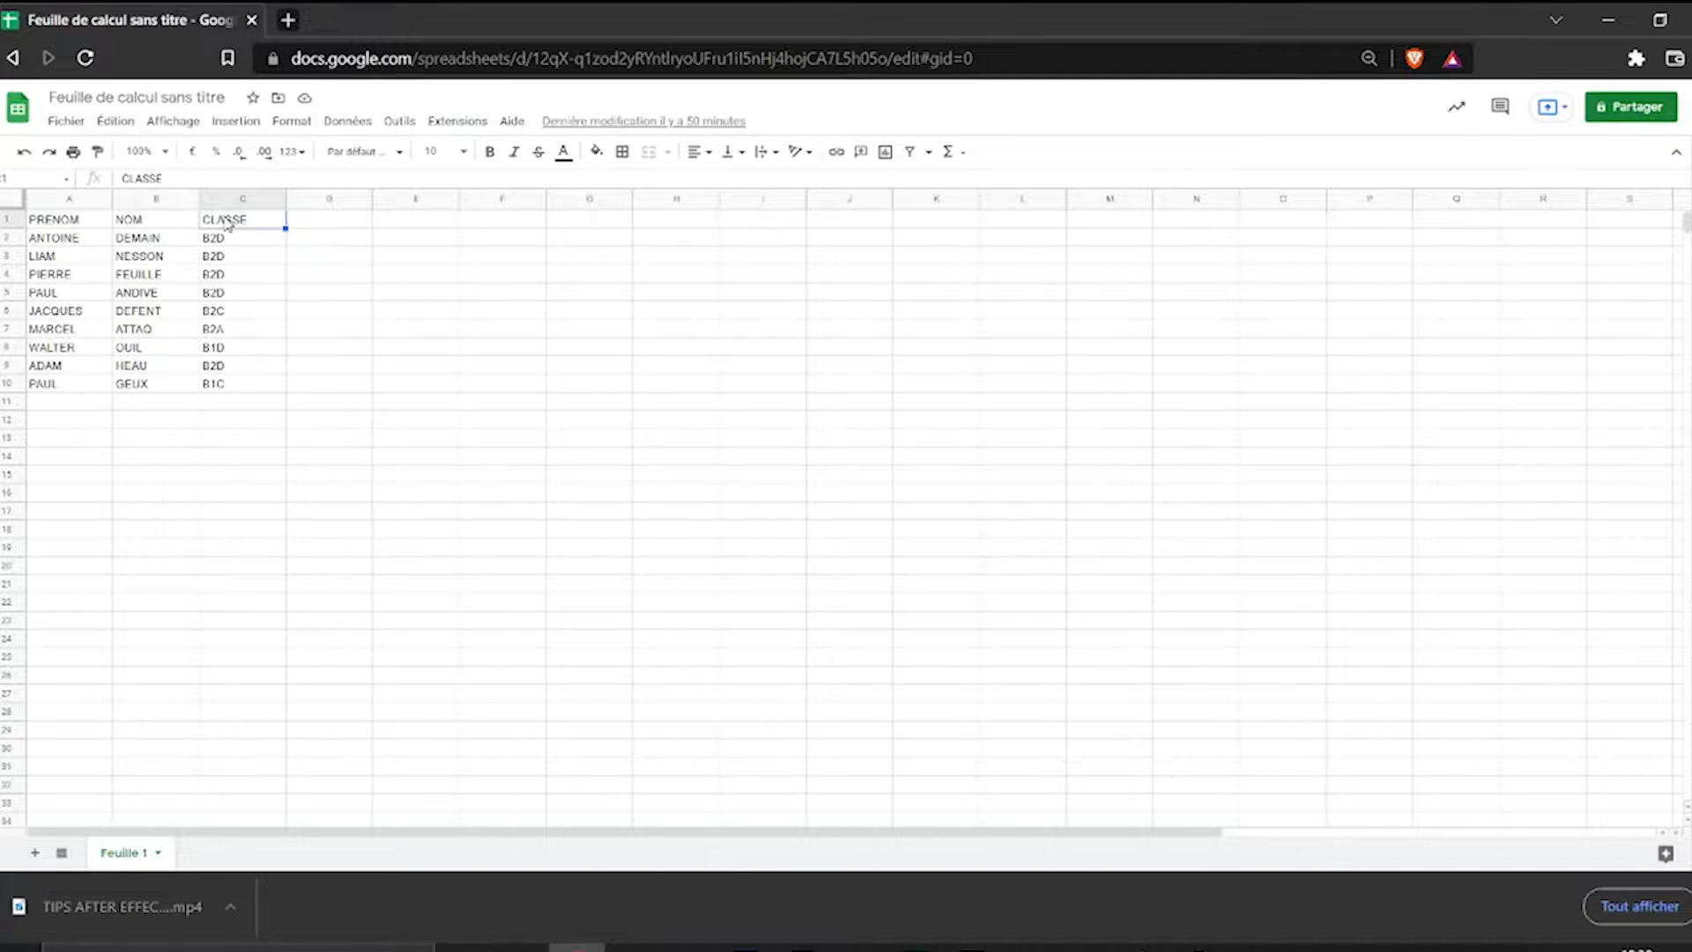
pyautogui.click(55, 227)
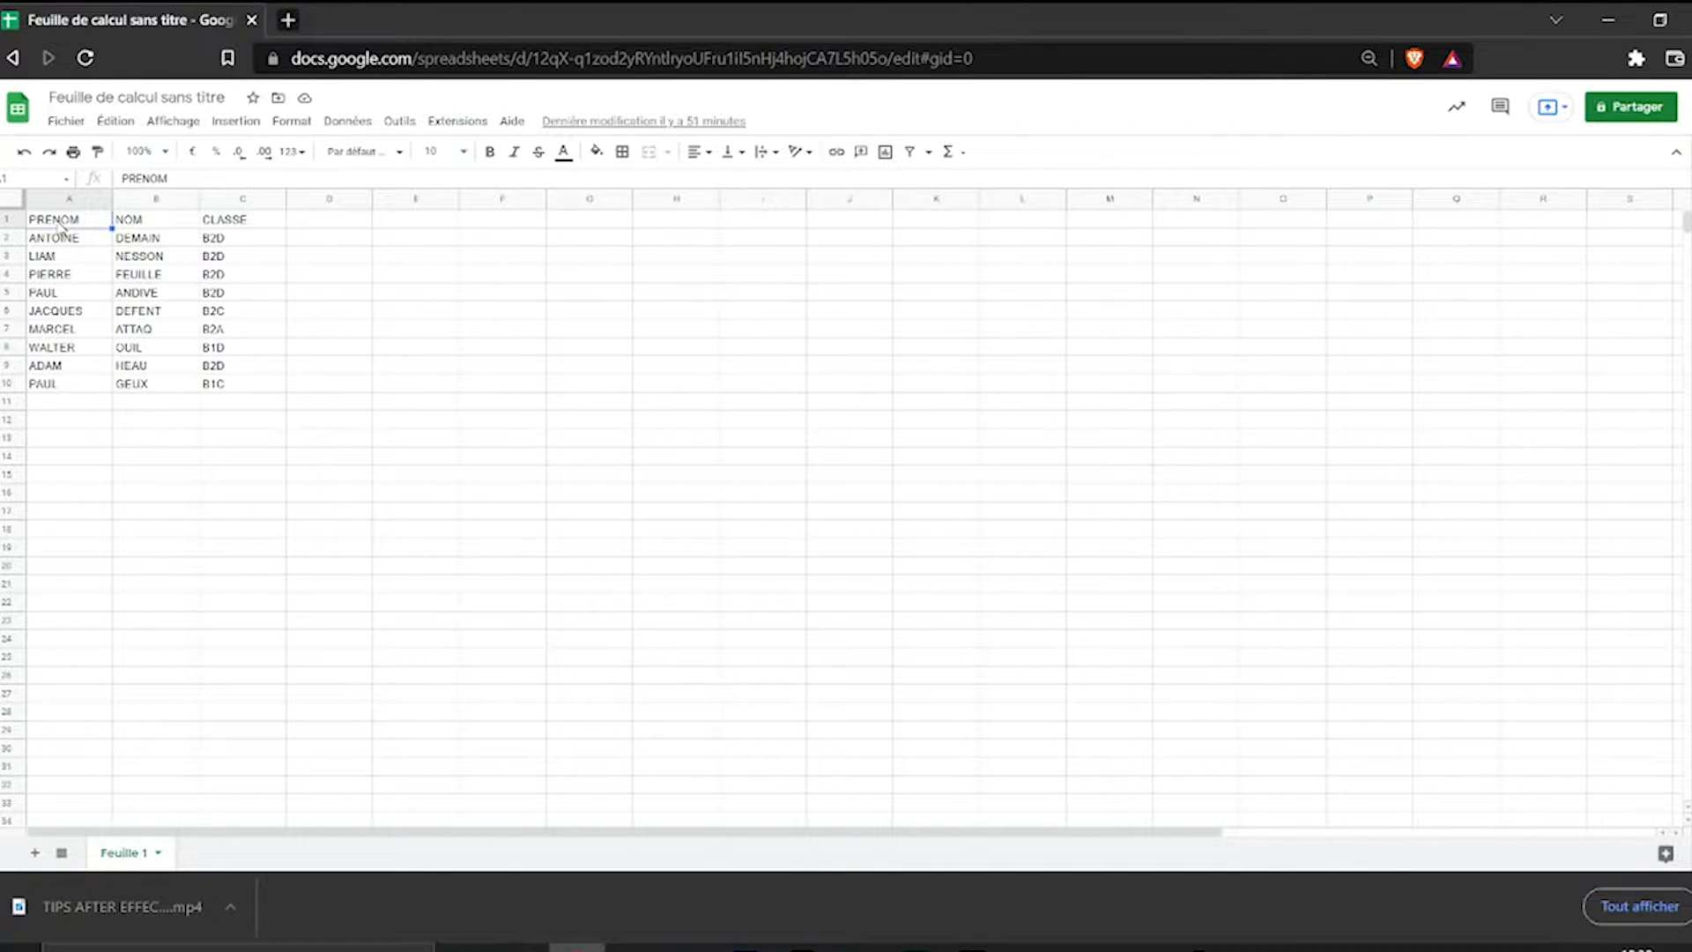
pyautogui.click(132, 222)
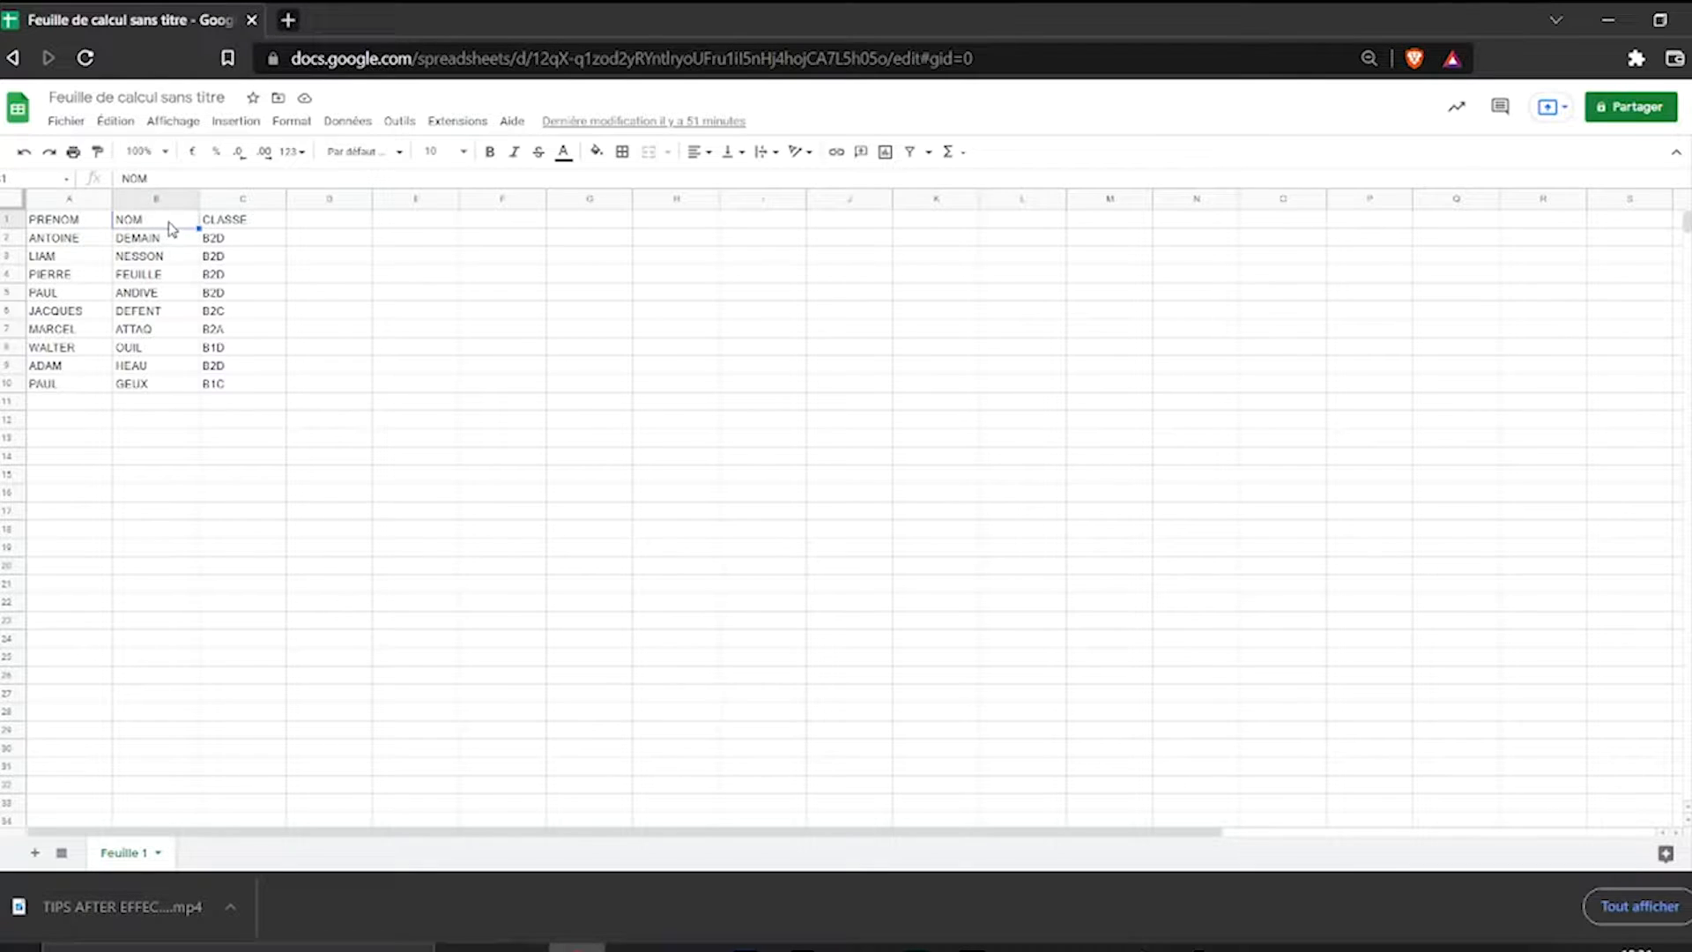
pyautogui.click(62, 225)
pyautogui.click(155, 223)
pyautogui.click(226, 223)
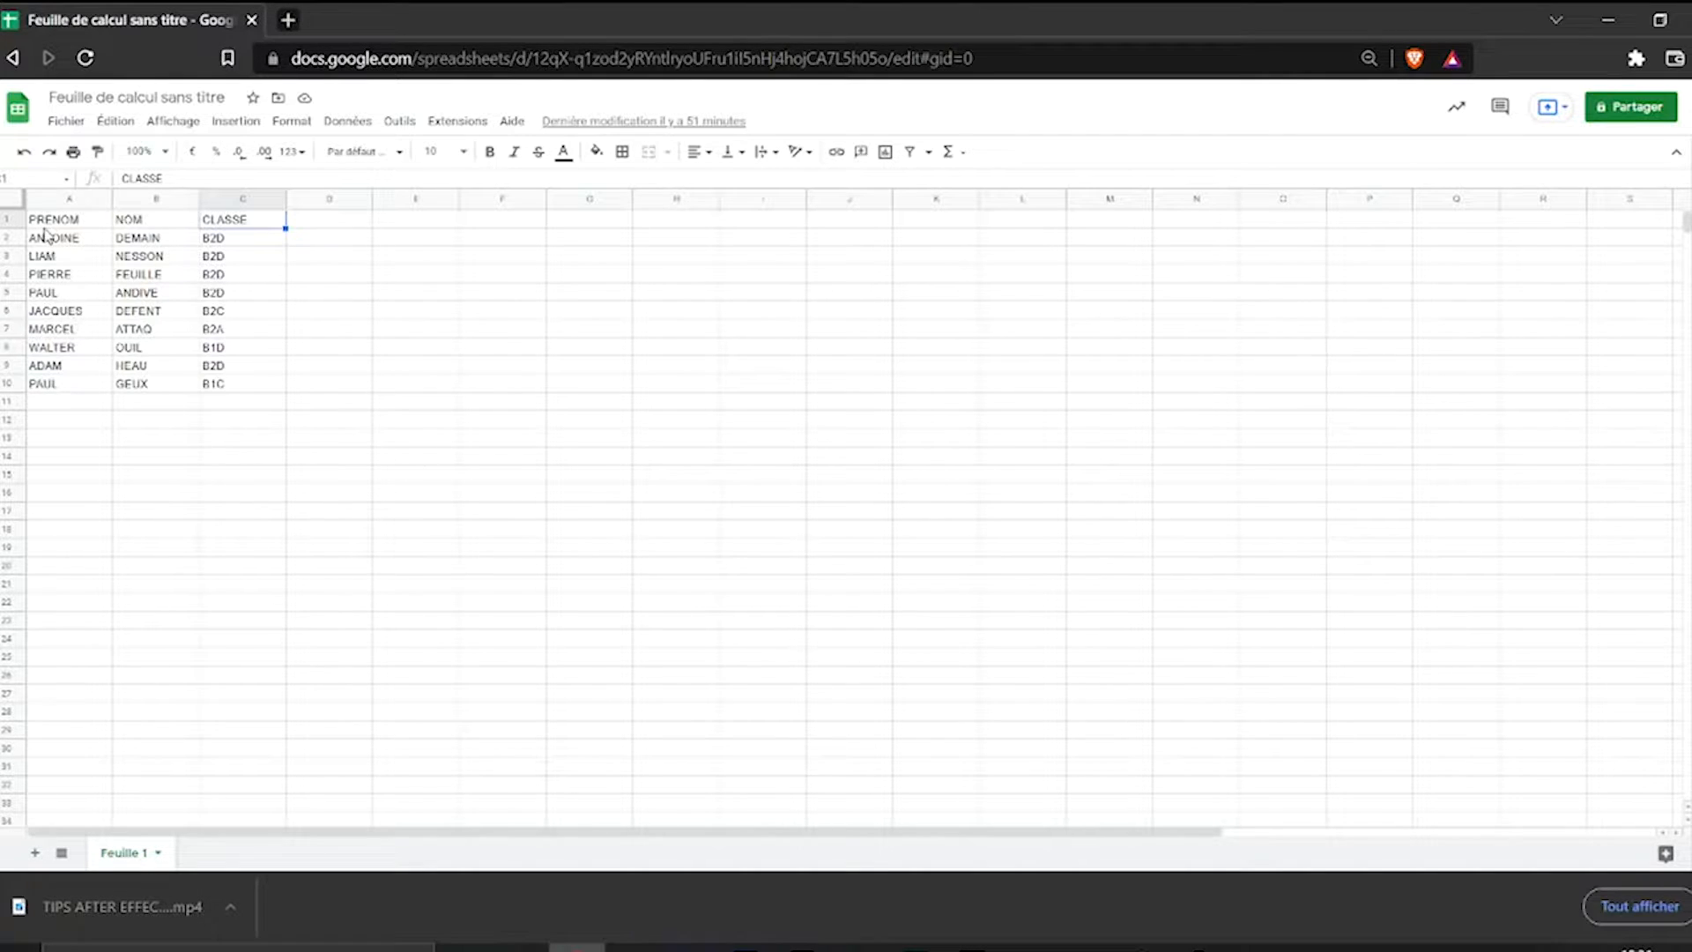
pyautogui.click(68, 384)
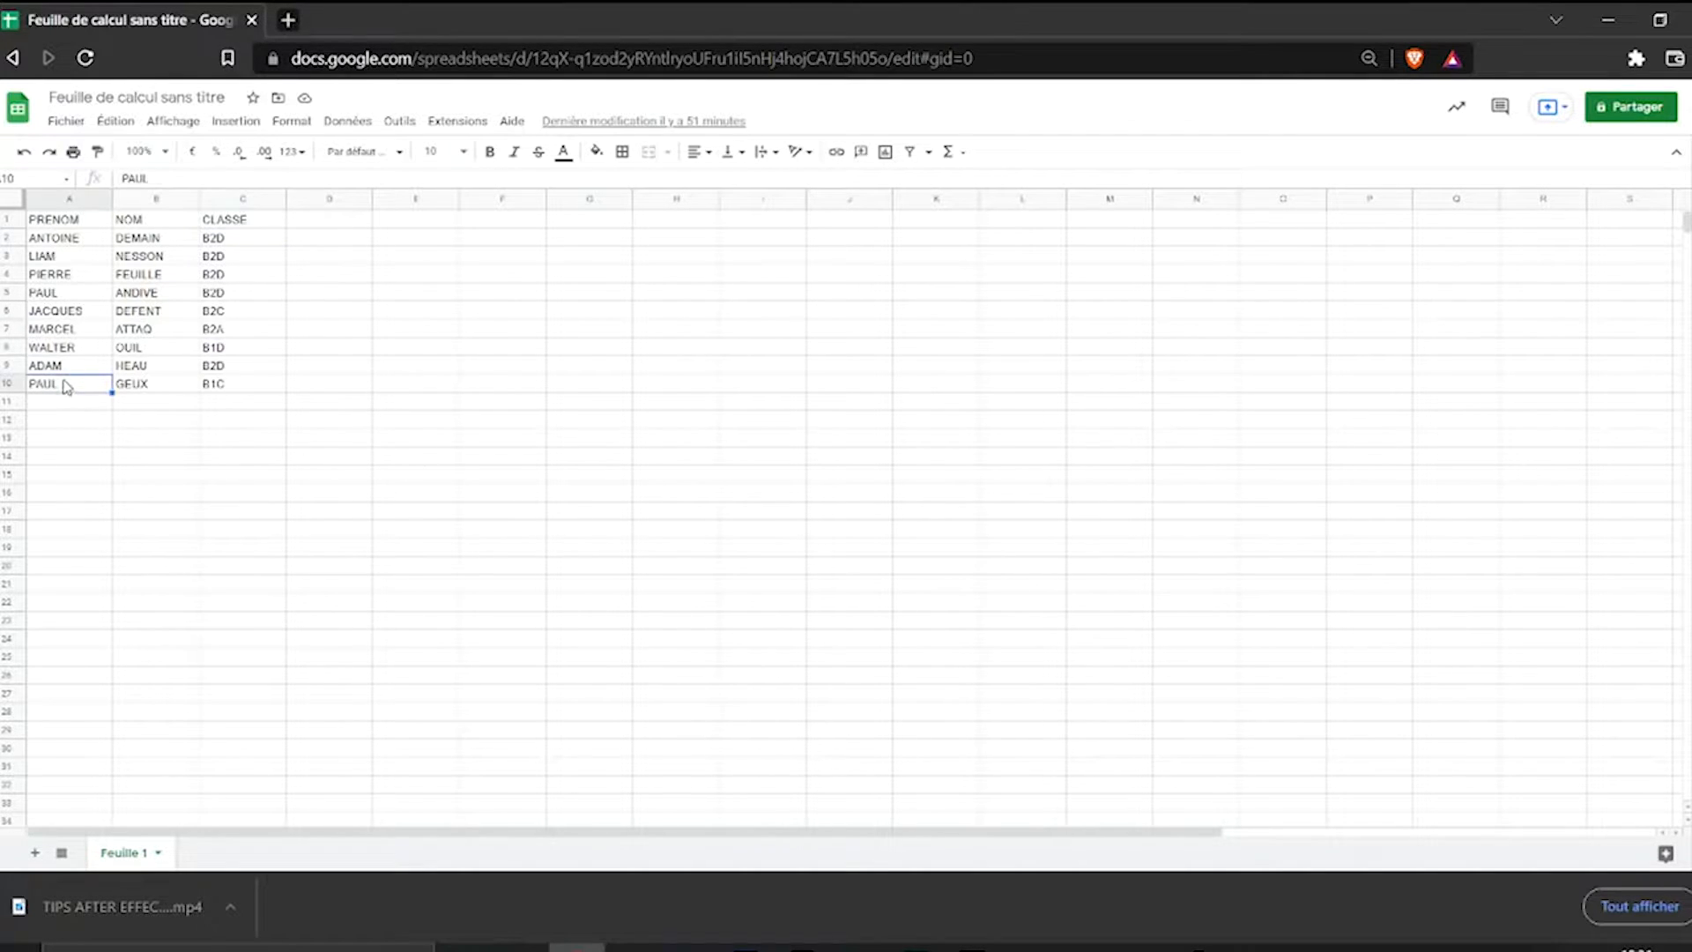
pyautogui.click(59, 241)
# Step: Switch to the InDesign invitation and display the data merge (Fusion des données) utility
pyautogui.click(916, 947)
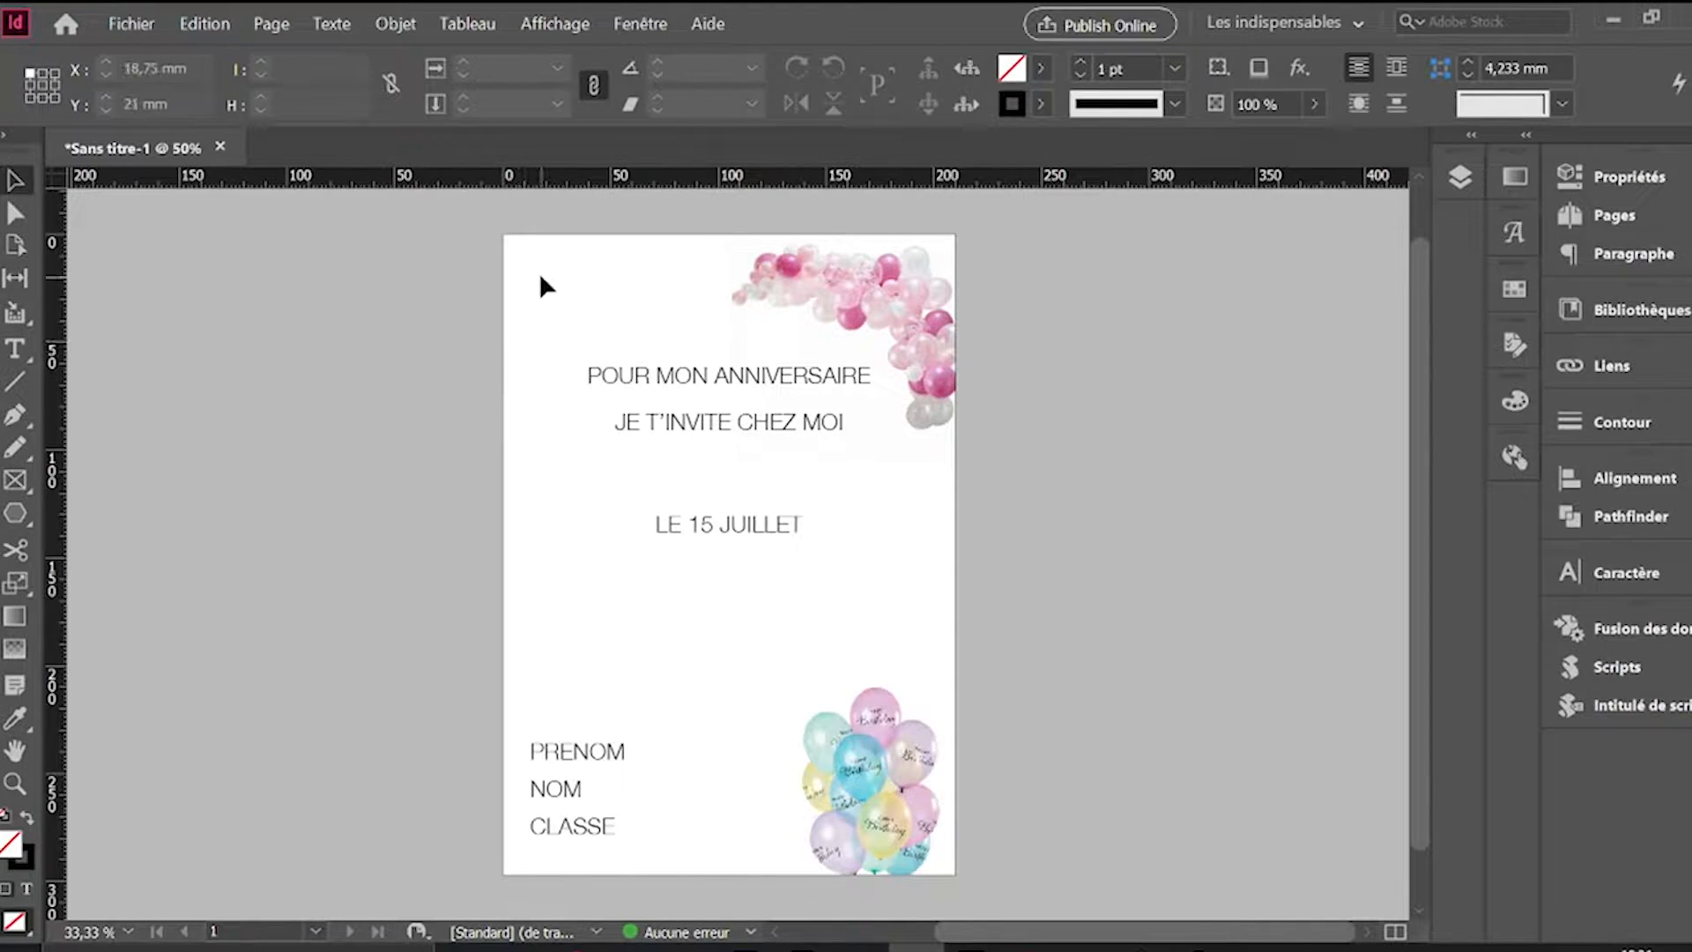
pyautogui.click(640, 24)
pyautogui.moveTo(818, 580)
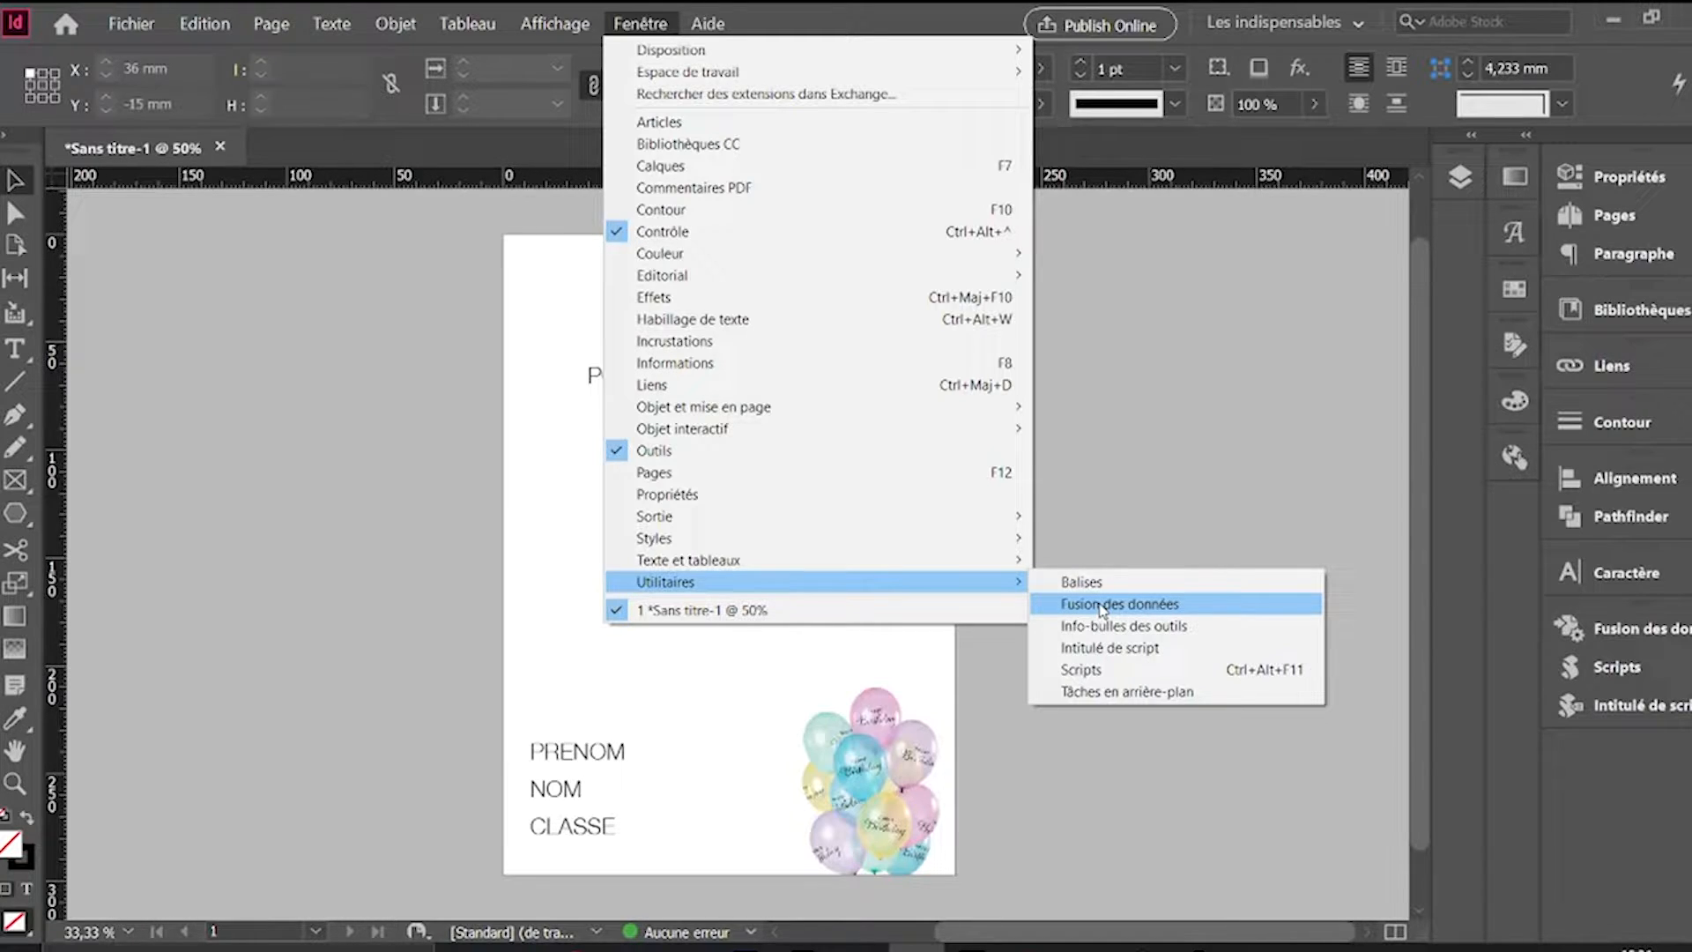
pyautogui.click(1102, 606)
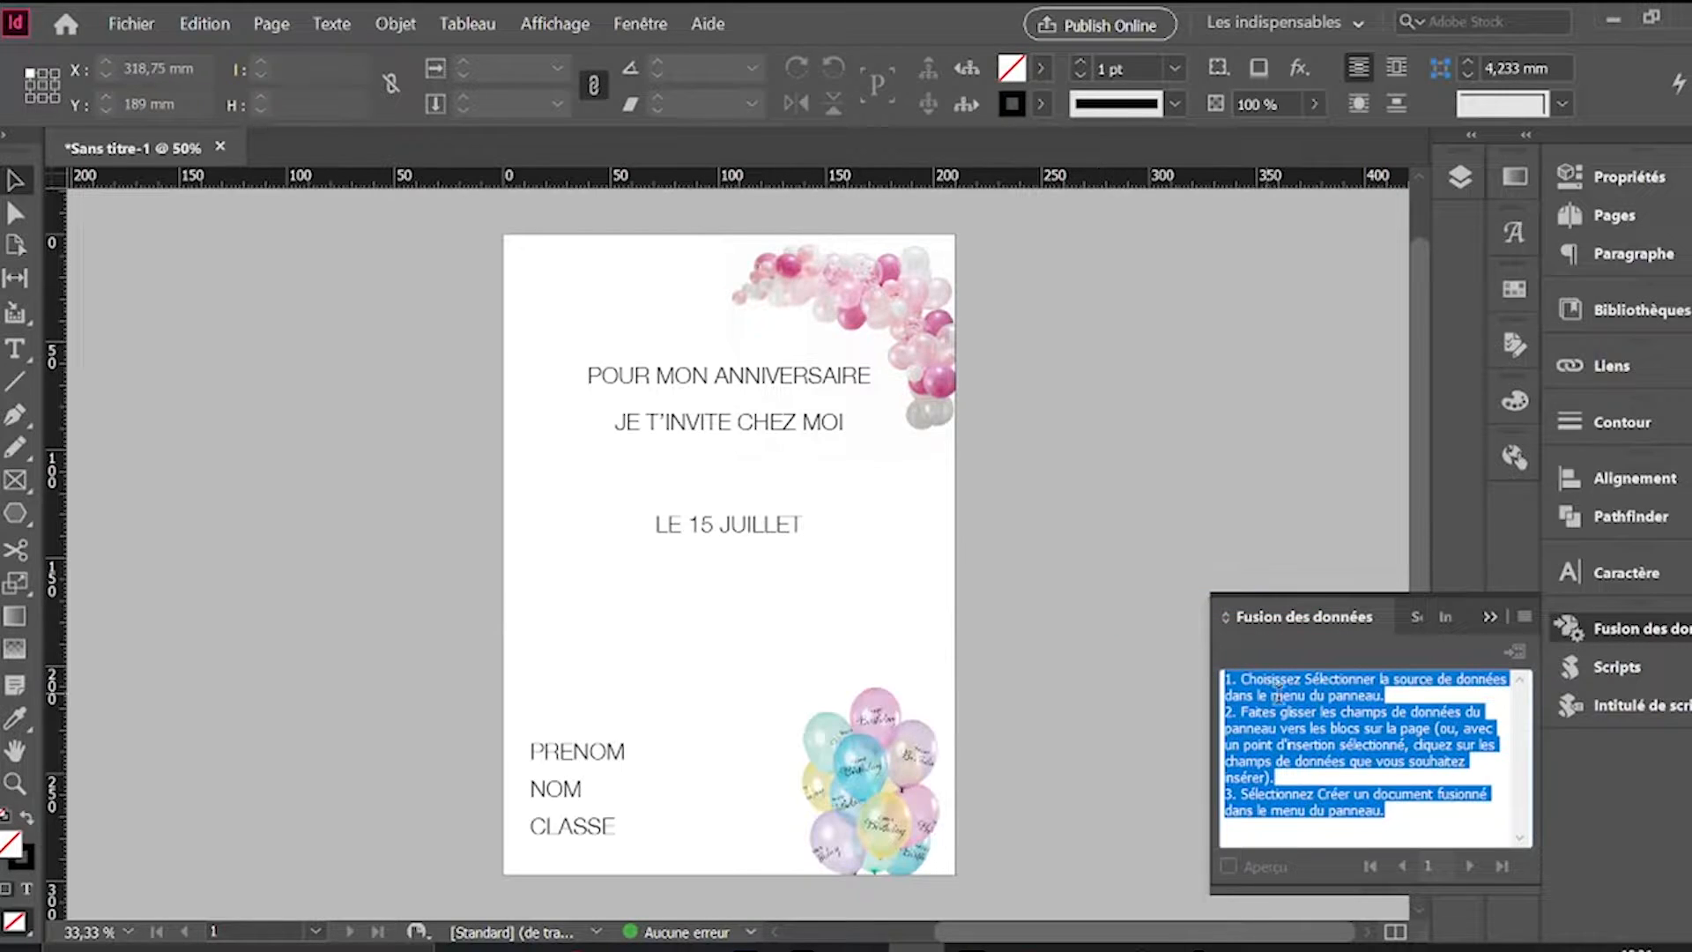
# Step: Load Base_Donne_anniversaire.tsv from the Excel_Badge folder as the merge data source, listing all file types
pyautogui.click(1523, 620)
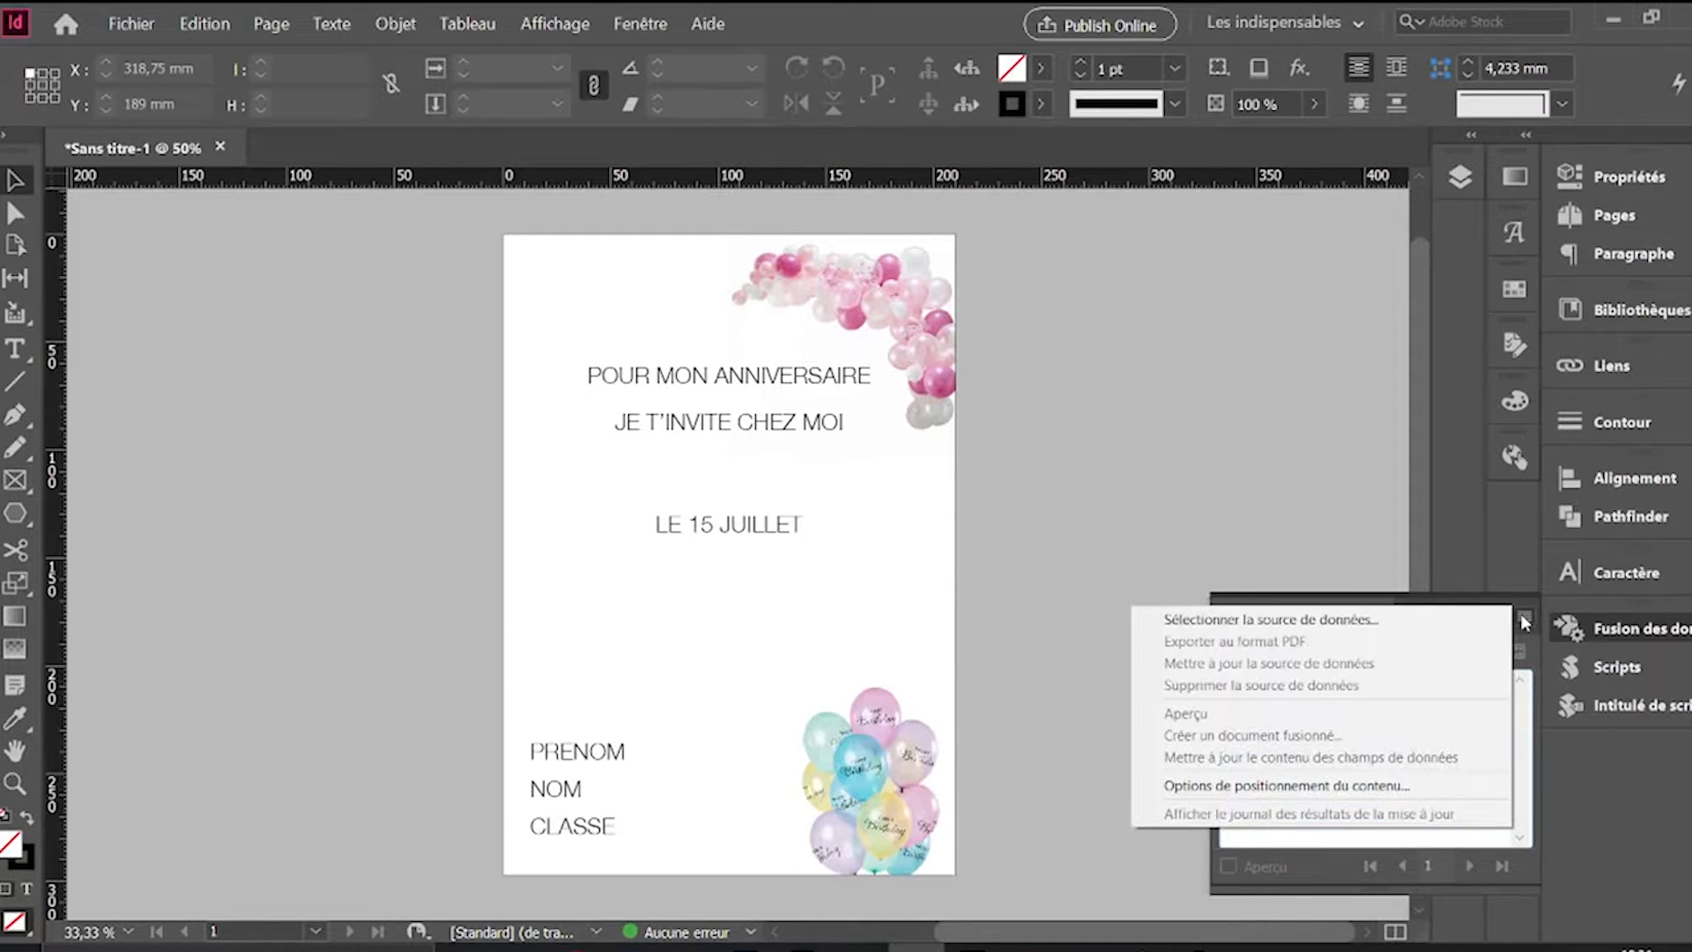
pyautogui.click(1412, 622)
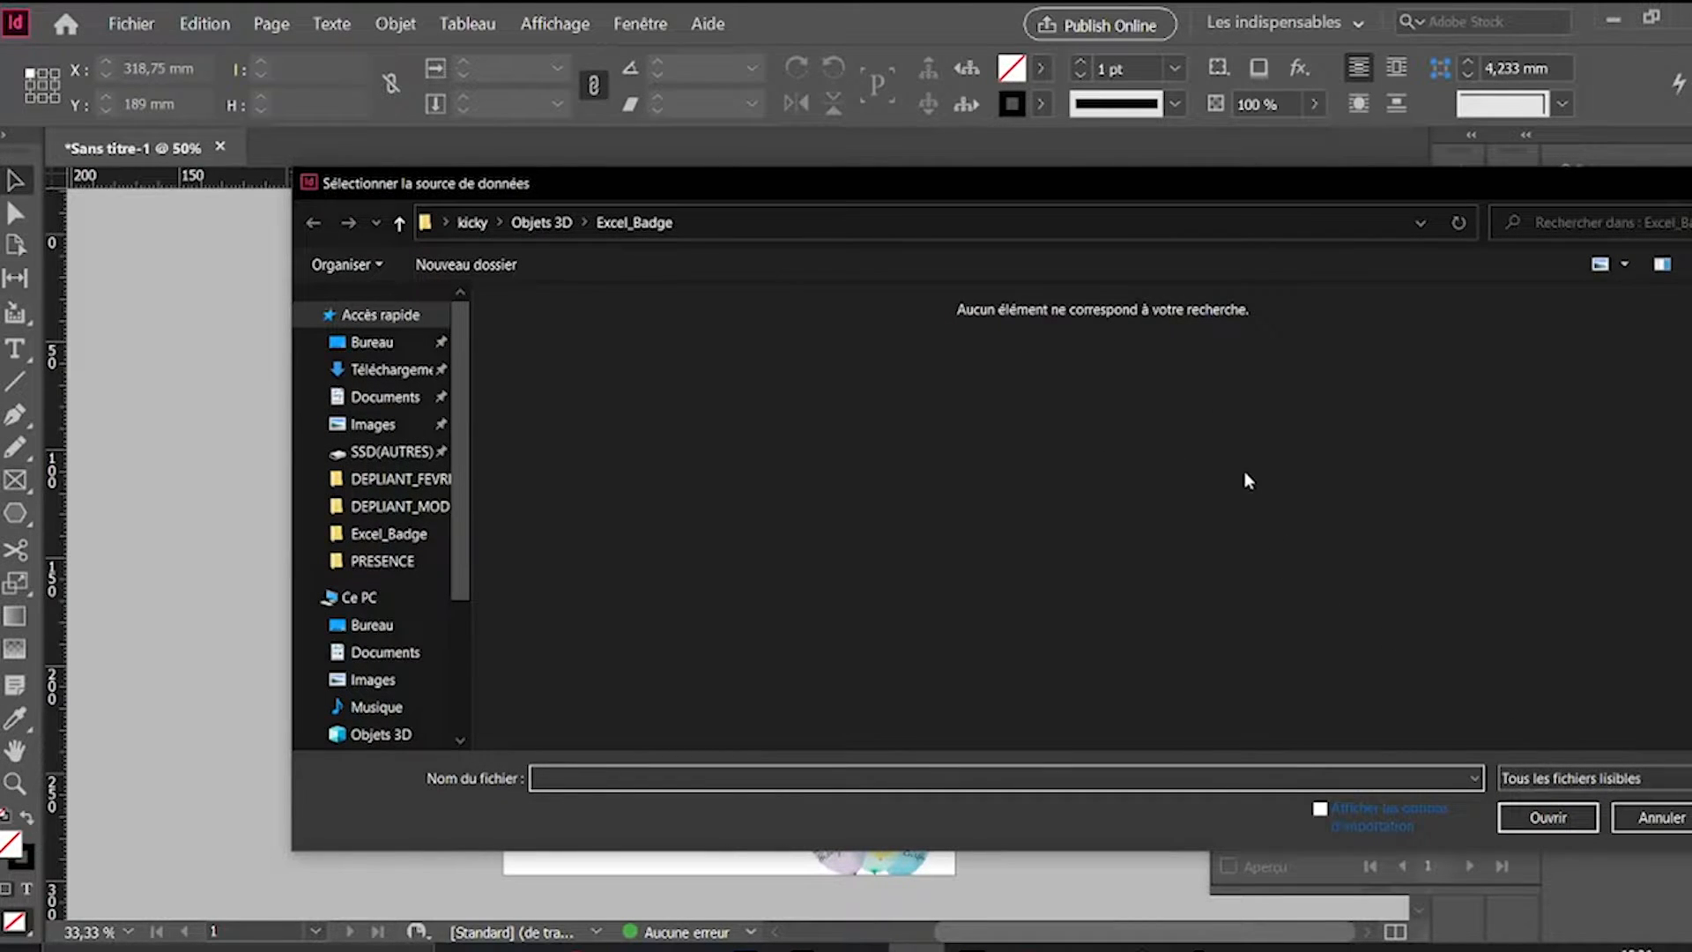
pyautogui.click(1581, 775)
pyautogui.click(1582, 802)
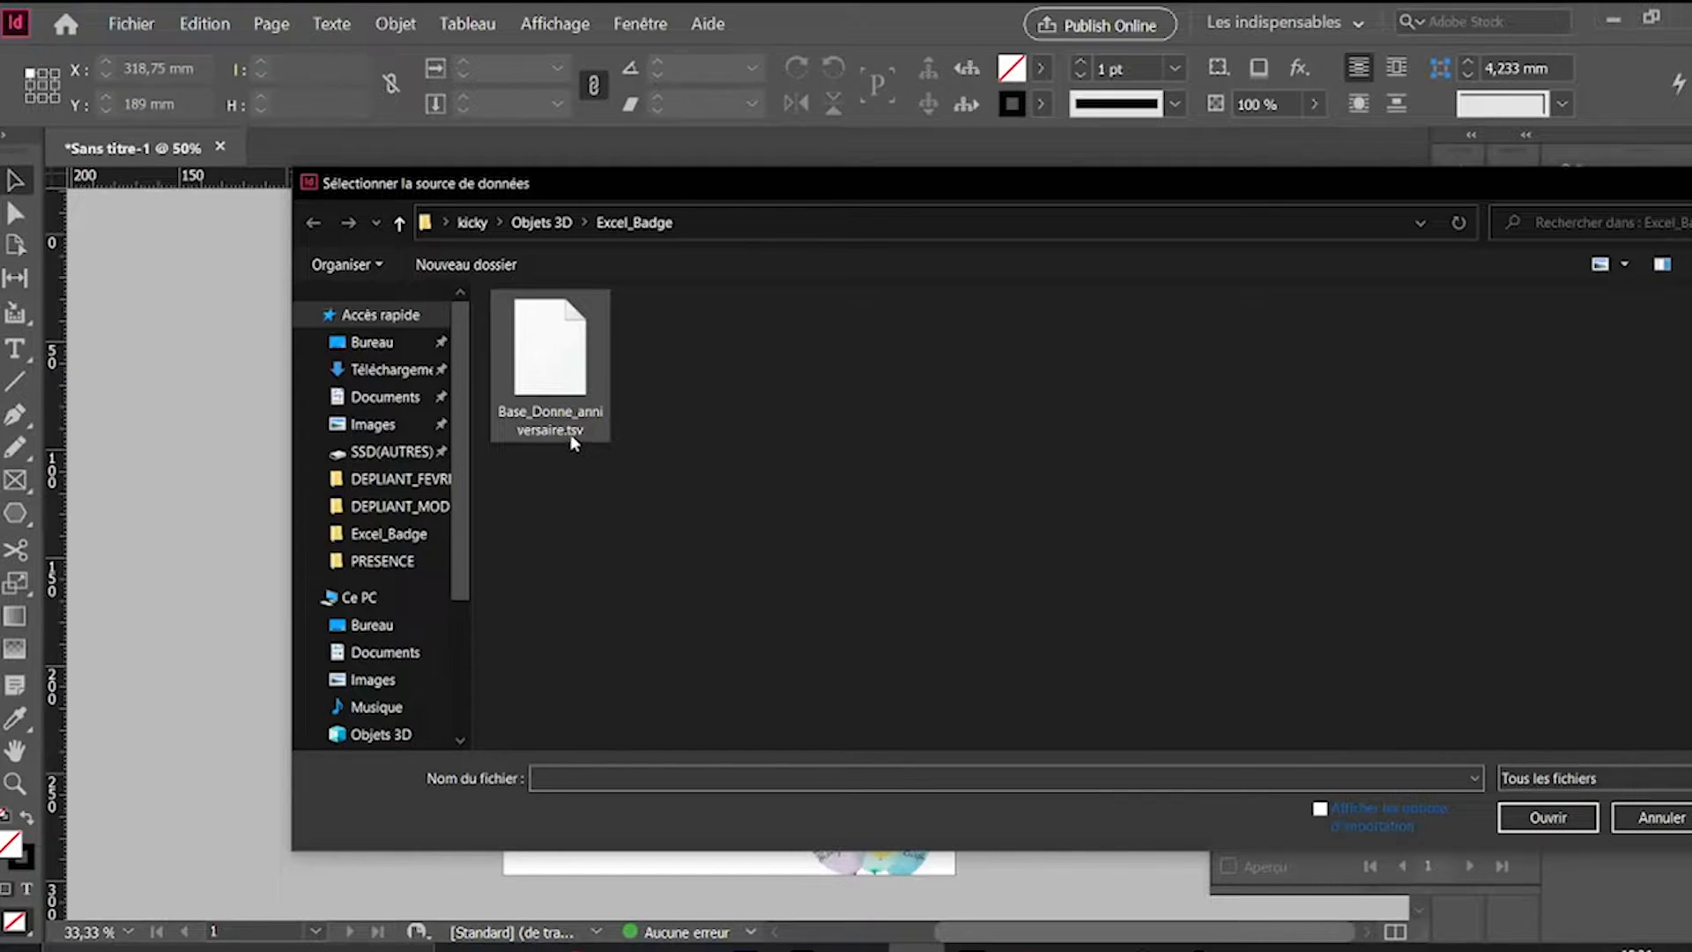
pyautogui.click(566, 398)
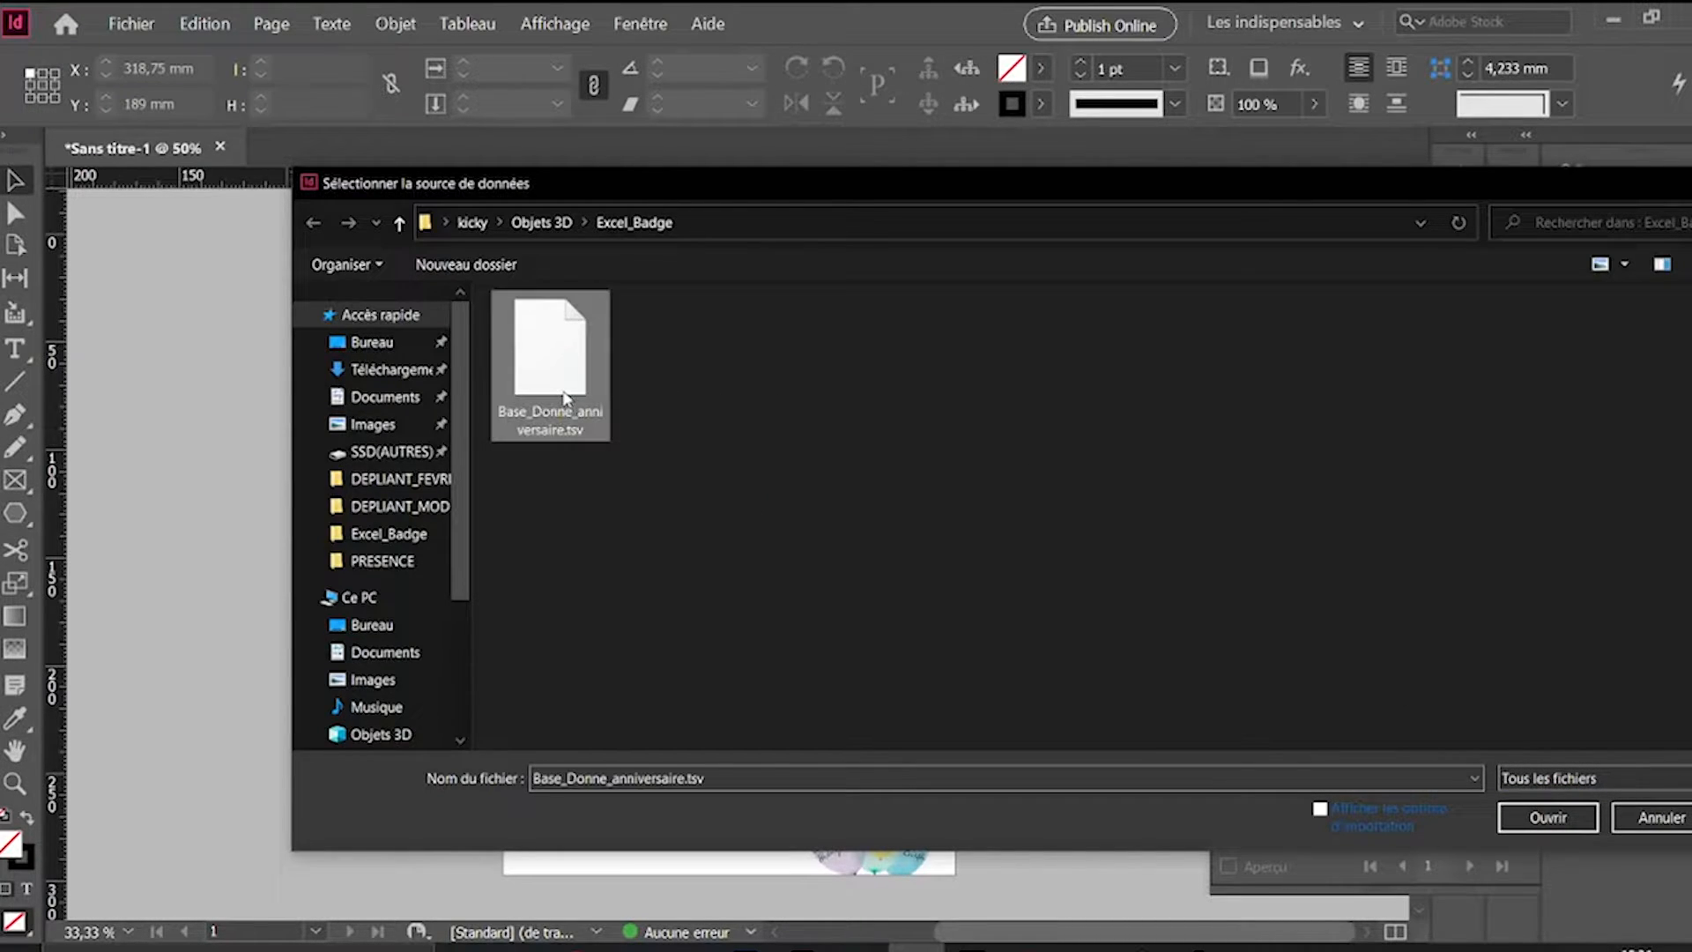
pyautogui.doubleClick(565, 399)
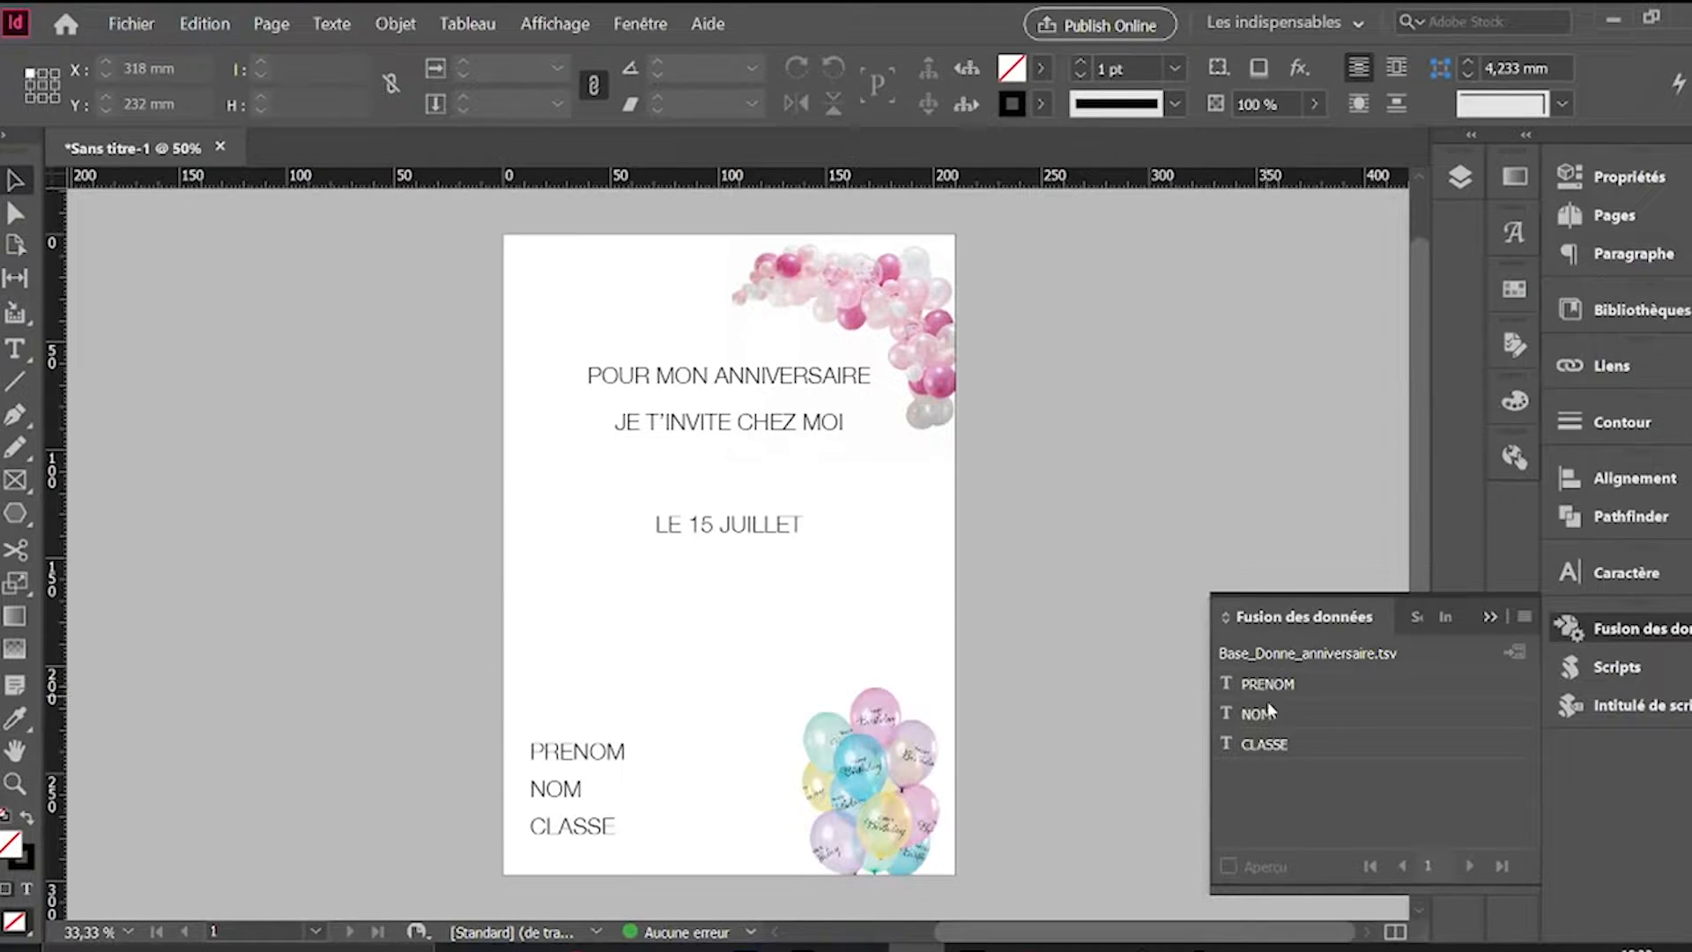
# Step: Switch to the Google Sheets guest list and check its PRENOM, NOM and CLASSE headers against the imported merge fields
pyautogui.click(578, 946)
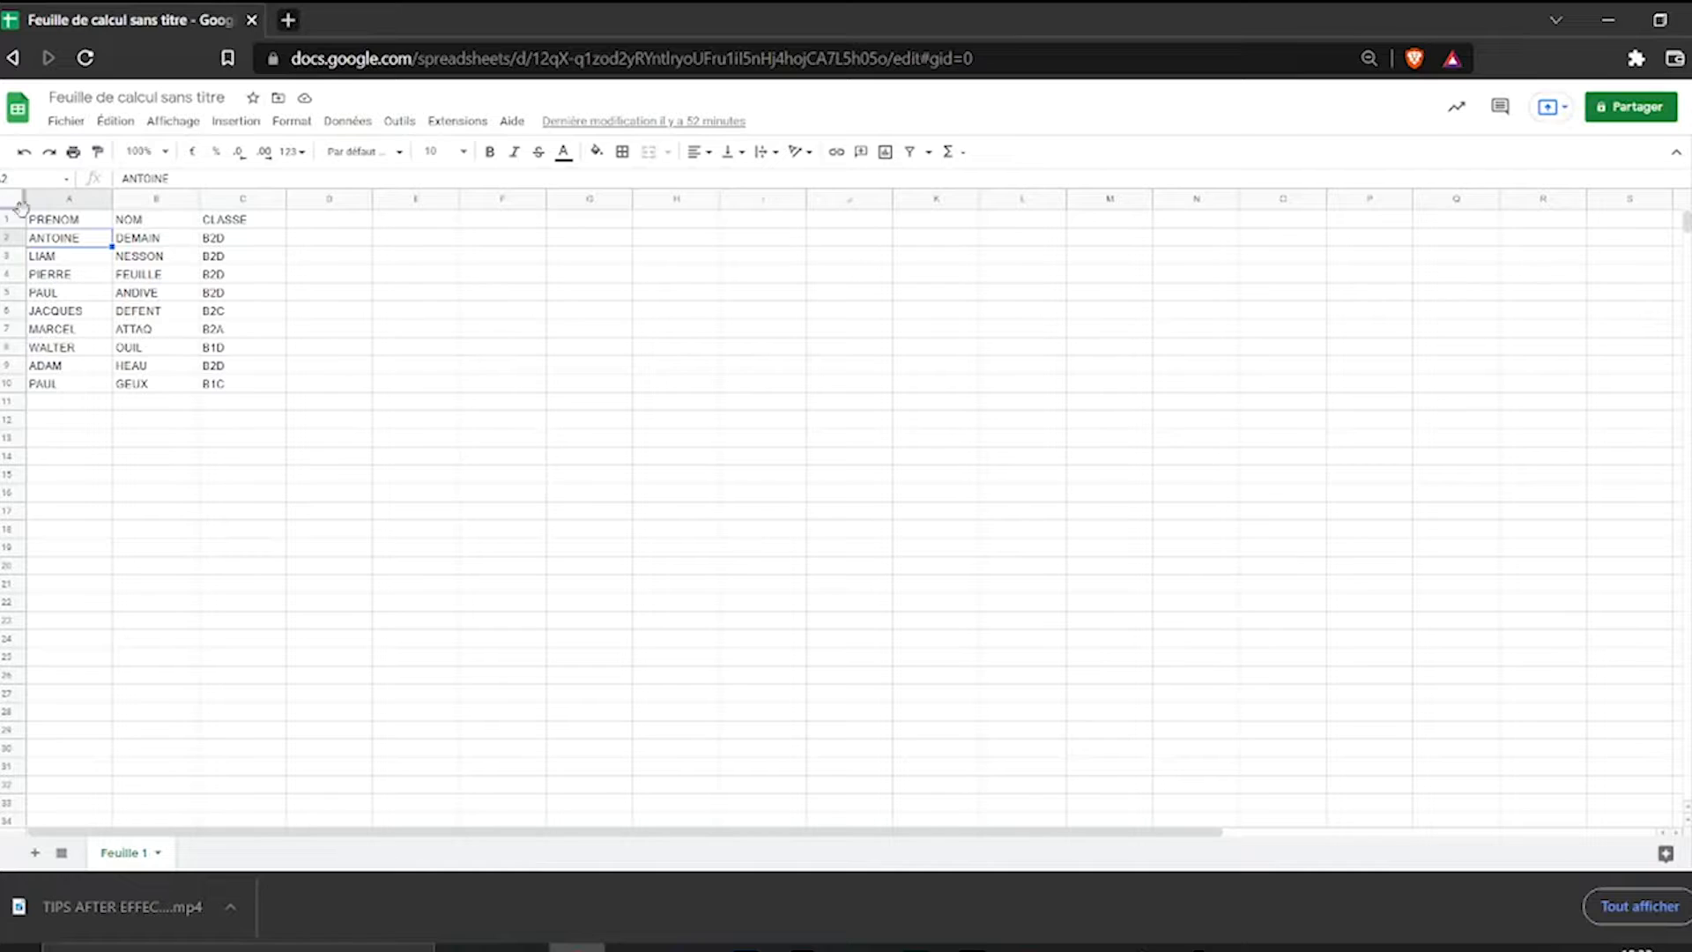
pyautogui.click(53, 221)
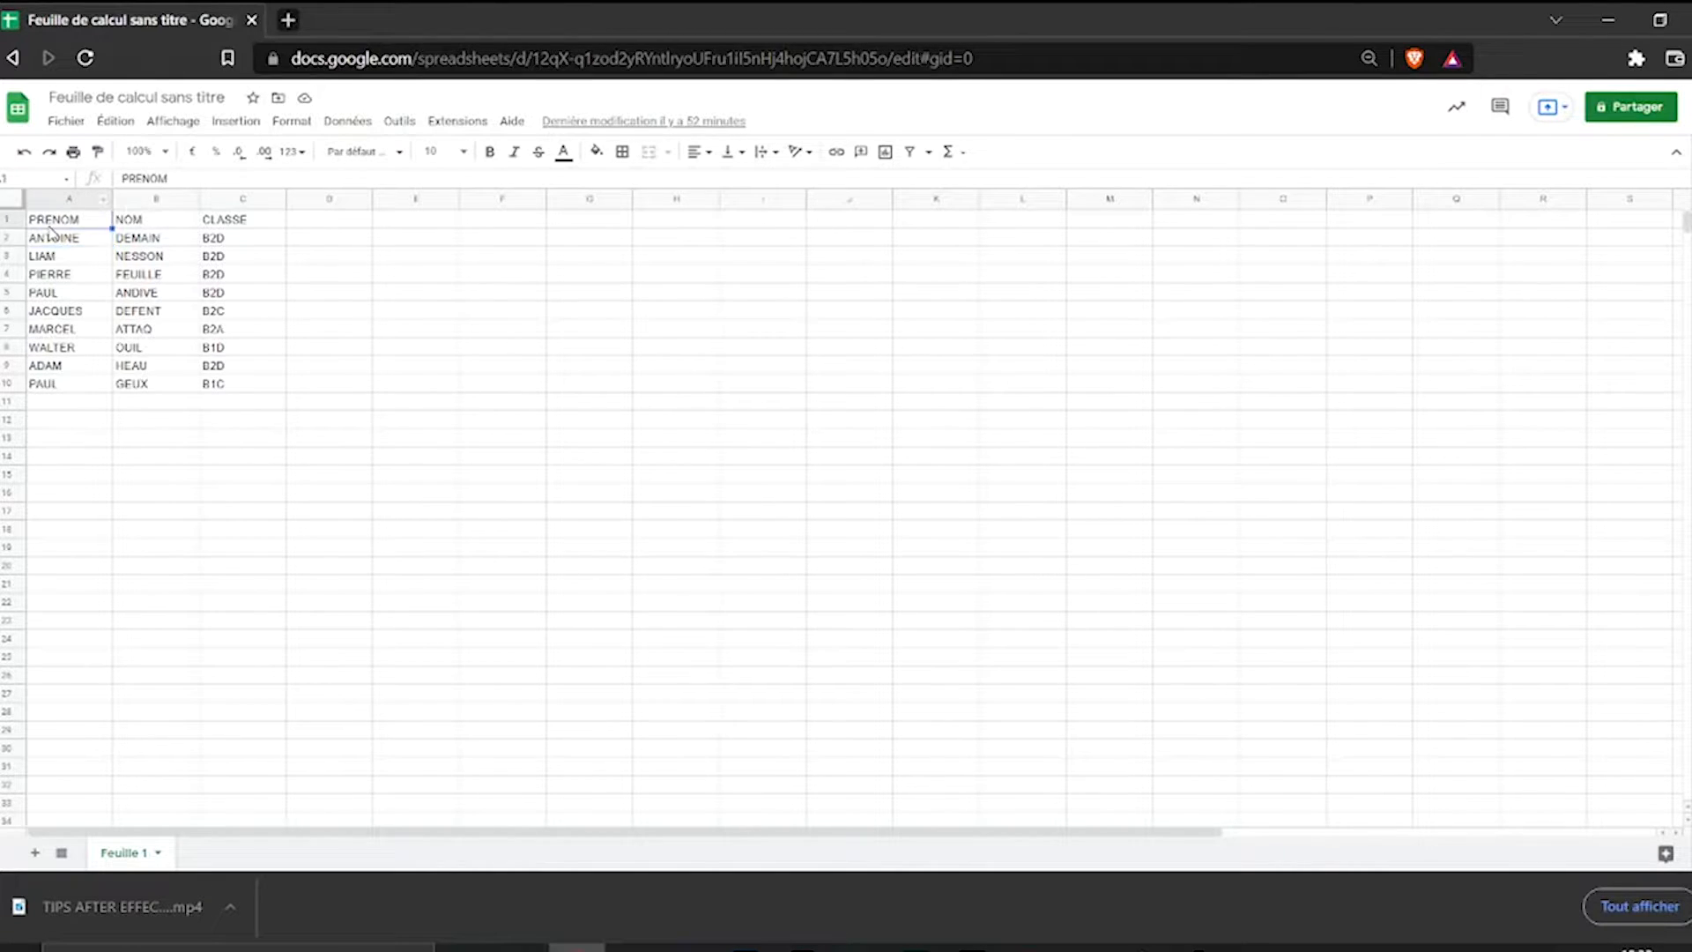
pyautogui.click(155, 224)
pyautogui.click(221, 225)
pyautogui.click(583, 943)
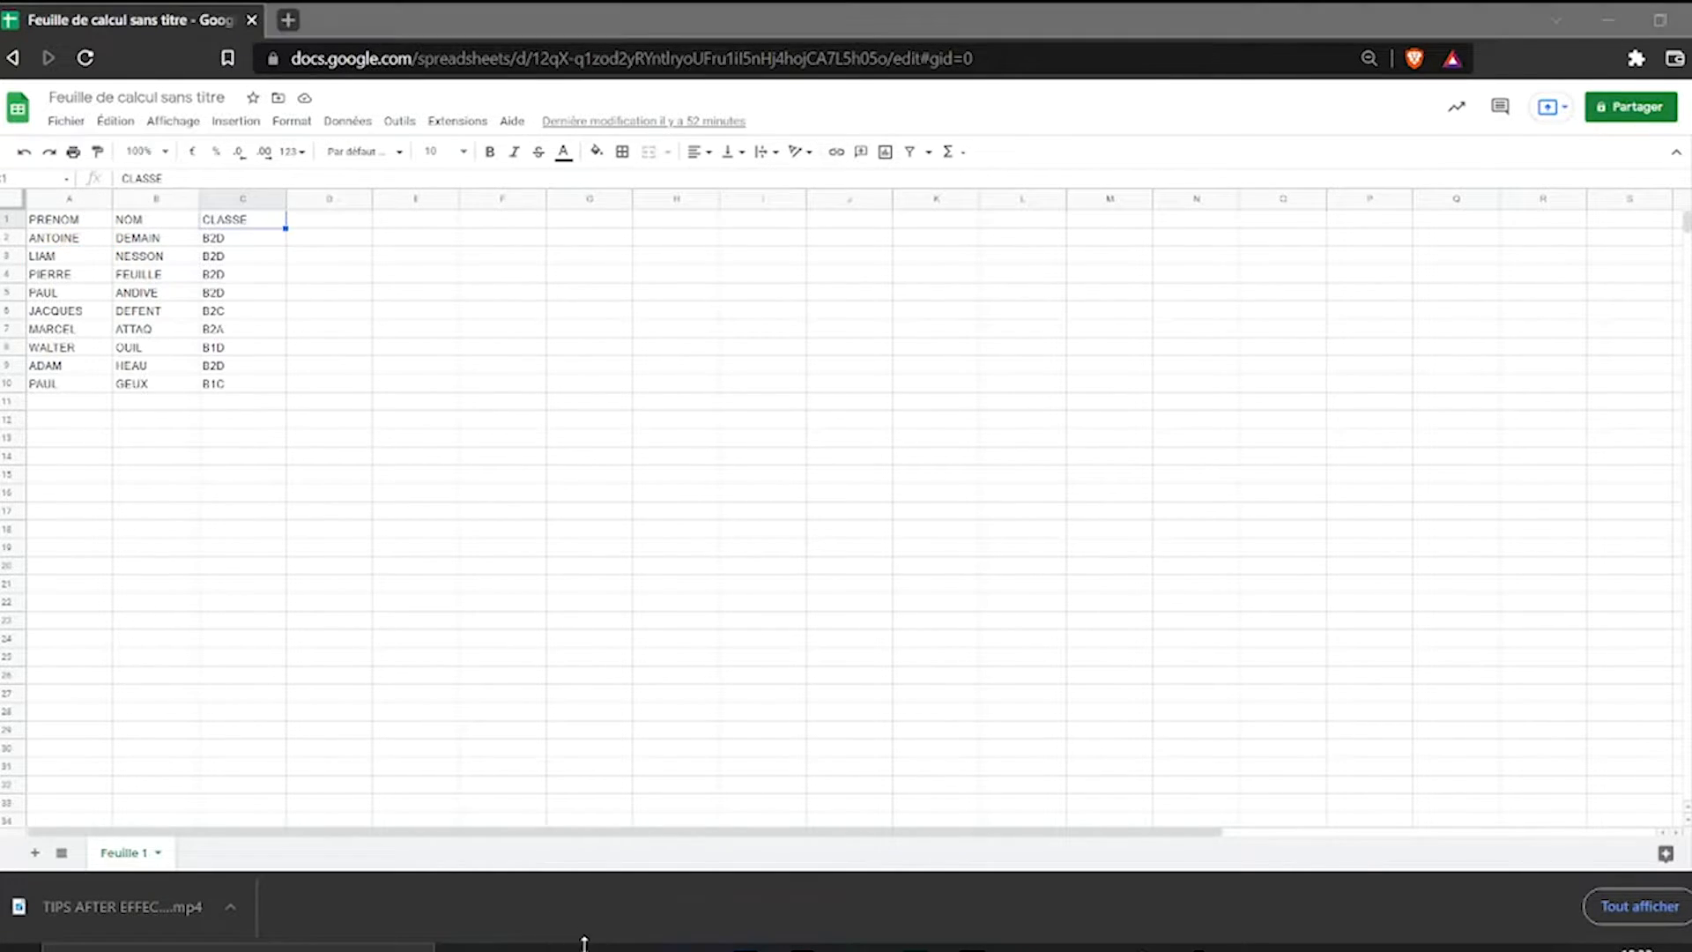
# Step: Return to InDesign and replace the PRENOM placeholder text on the invitation with the PRENOM merge field
pyautogui.click(912, 945)
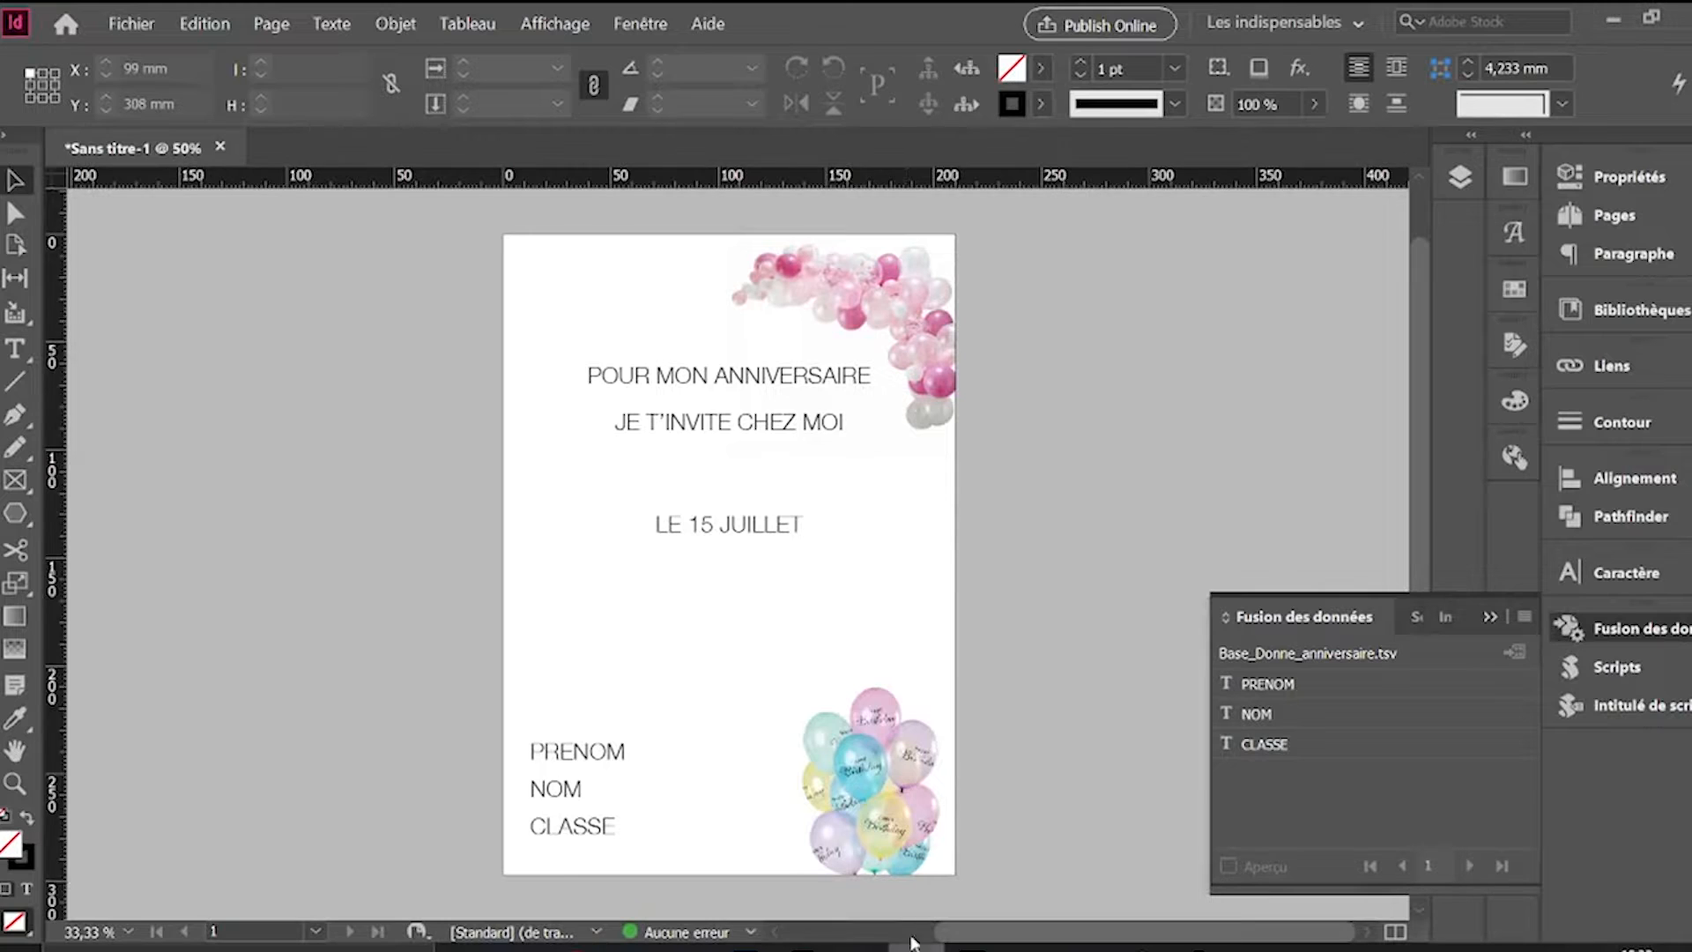
pyautogui.click(601, 752)
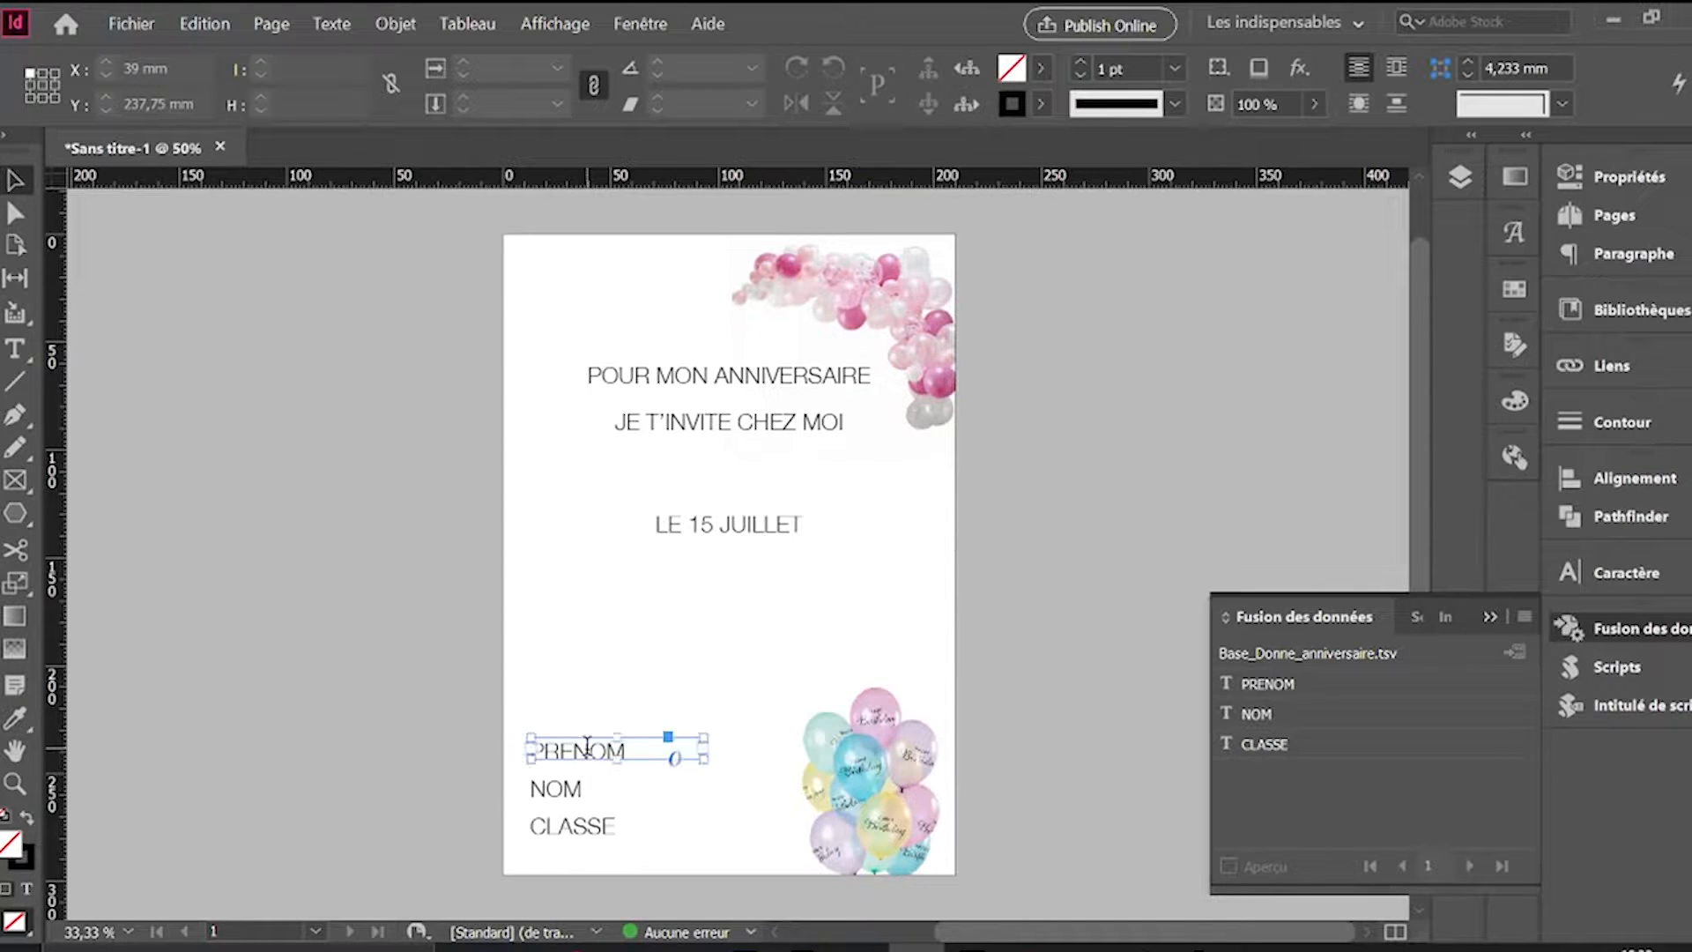
pyautogui.doubleClick(587, 747)
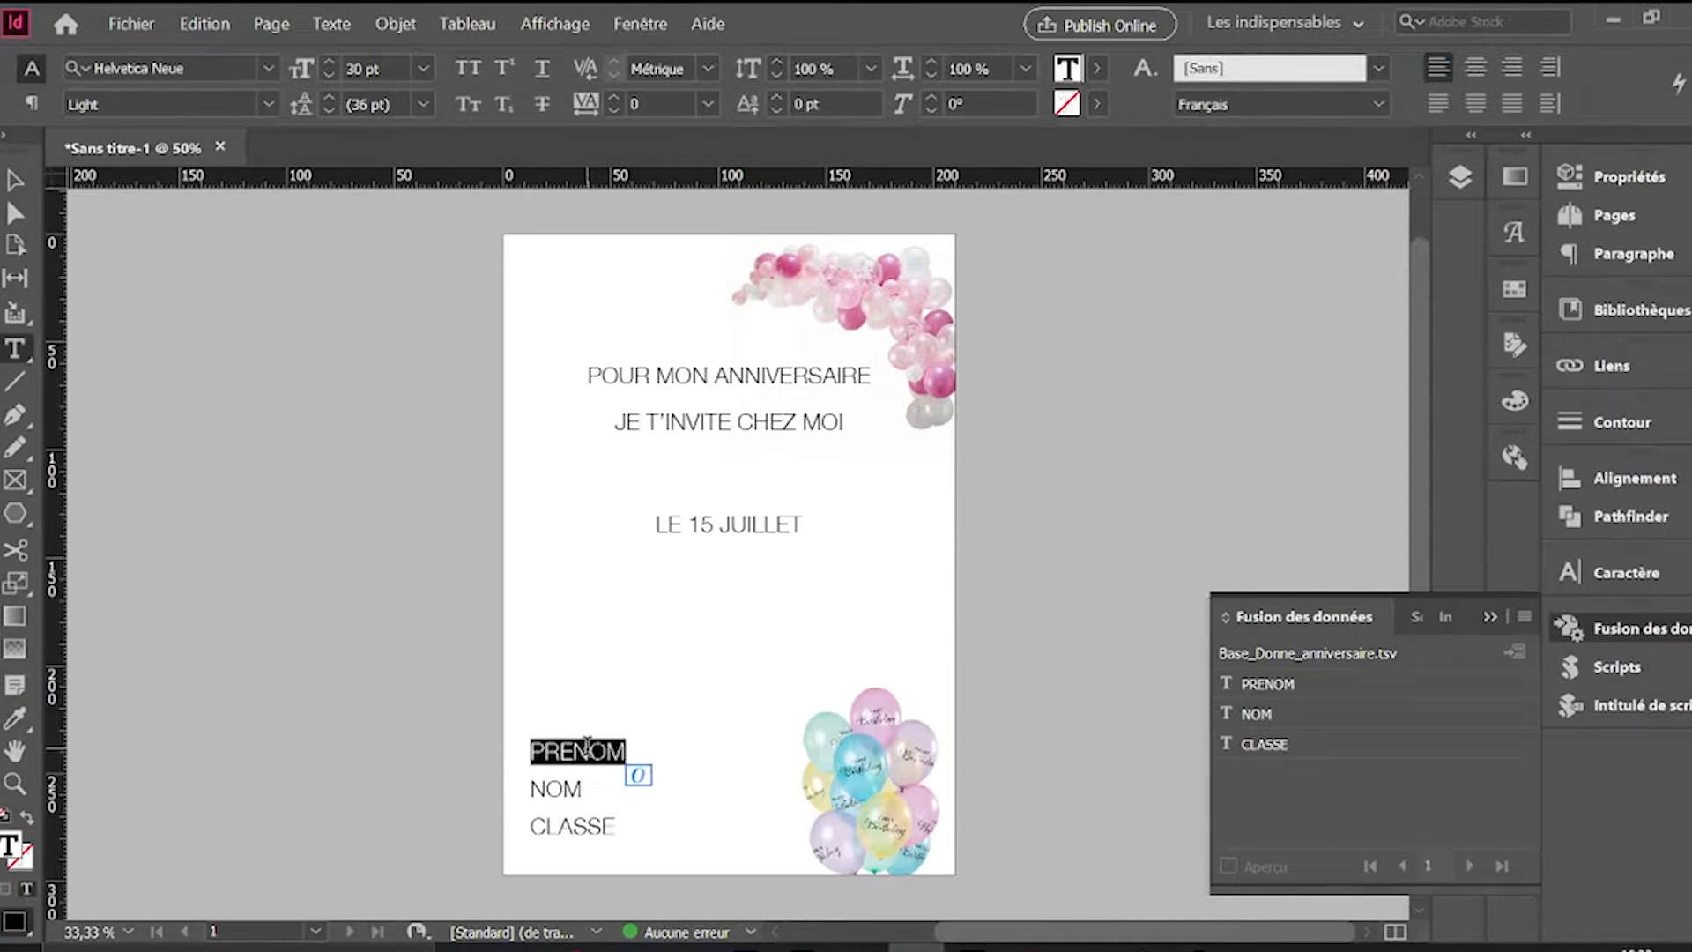
pyautogui.click(1284, 685)
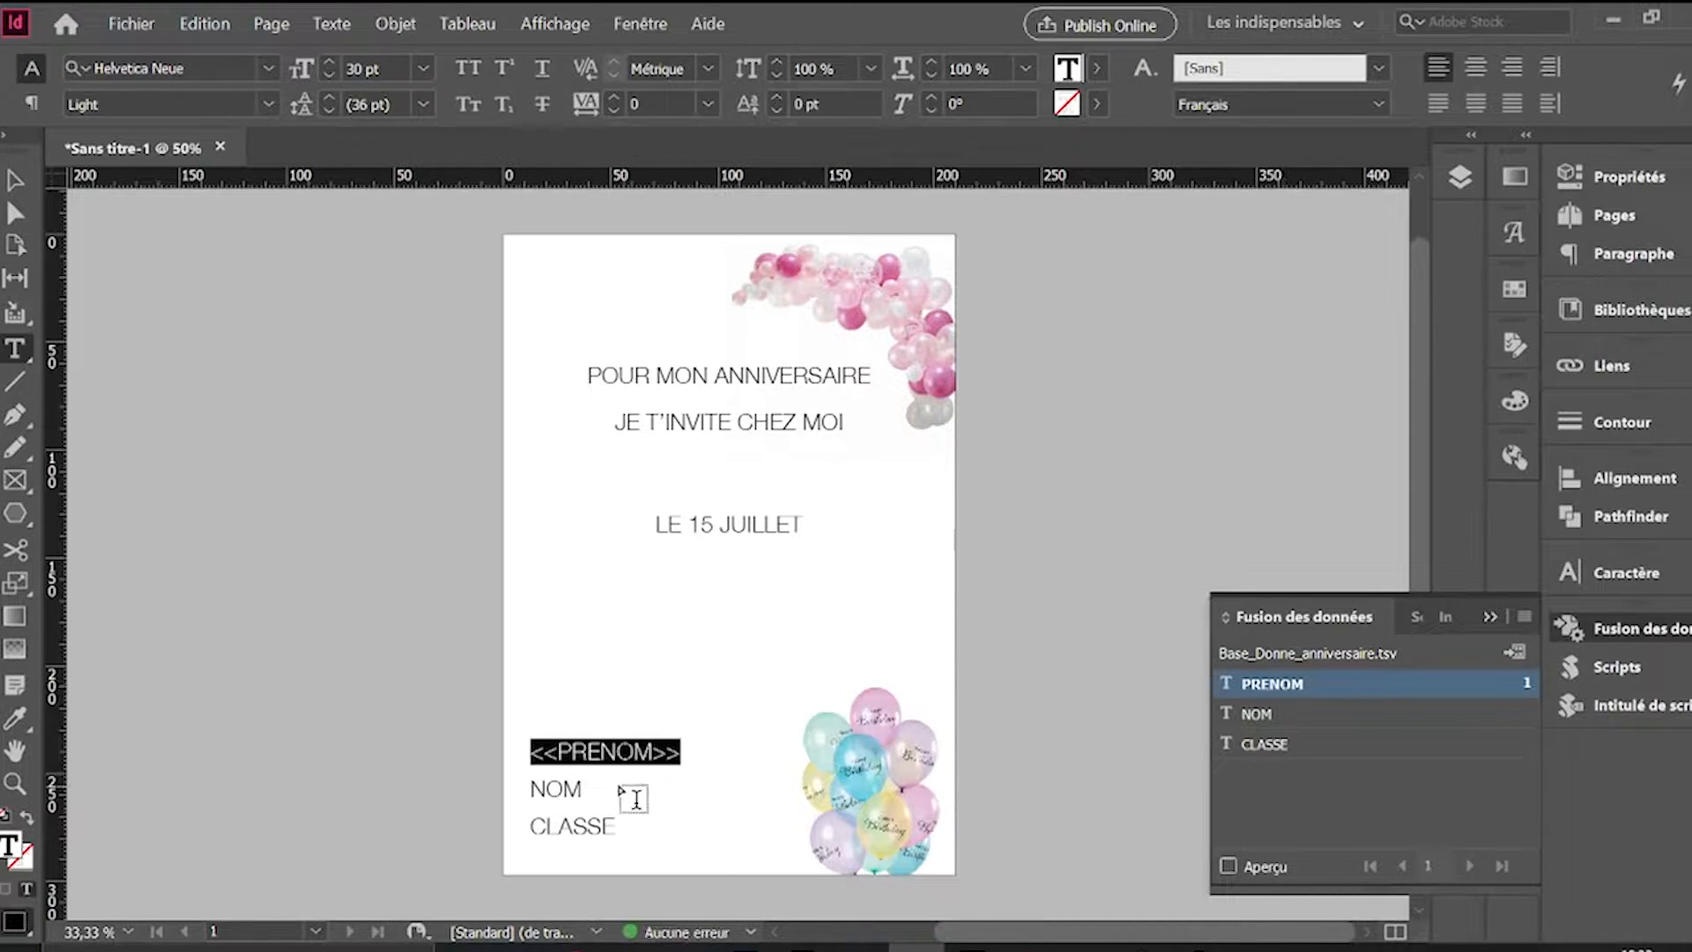
# Step: Replace the NOM placeholder text with the NOM merge field and enlarge its text frame to fit
pyautogui.doubleClick(562, 787)
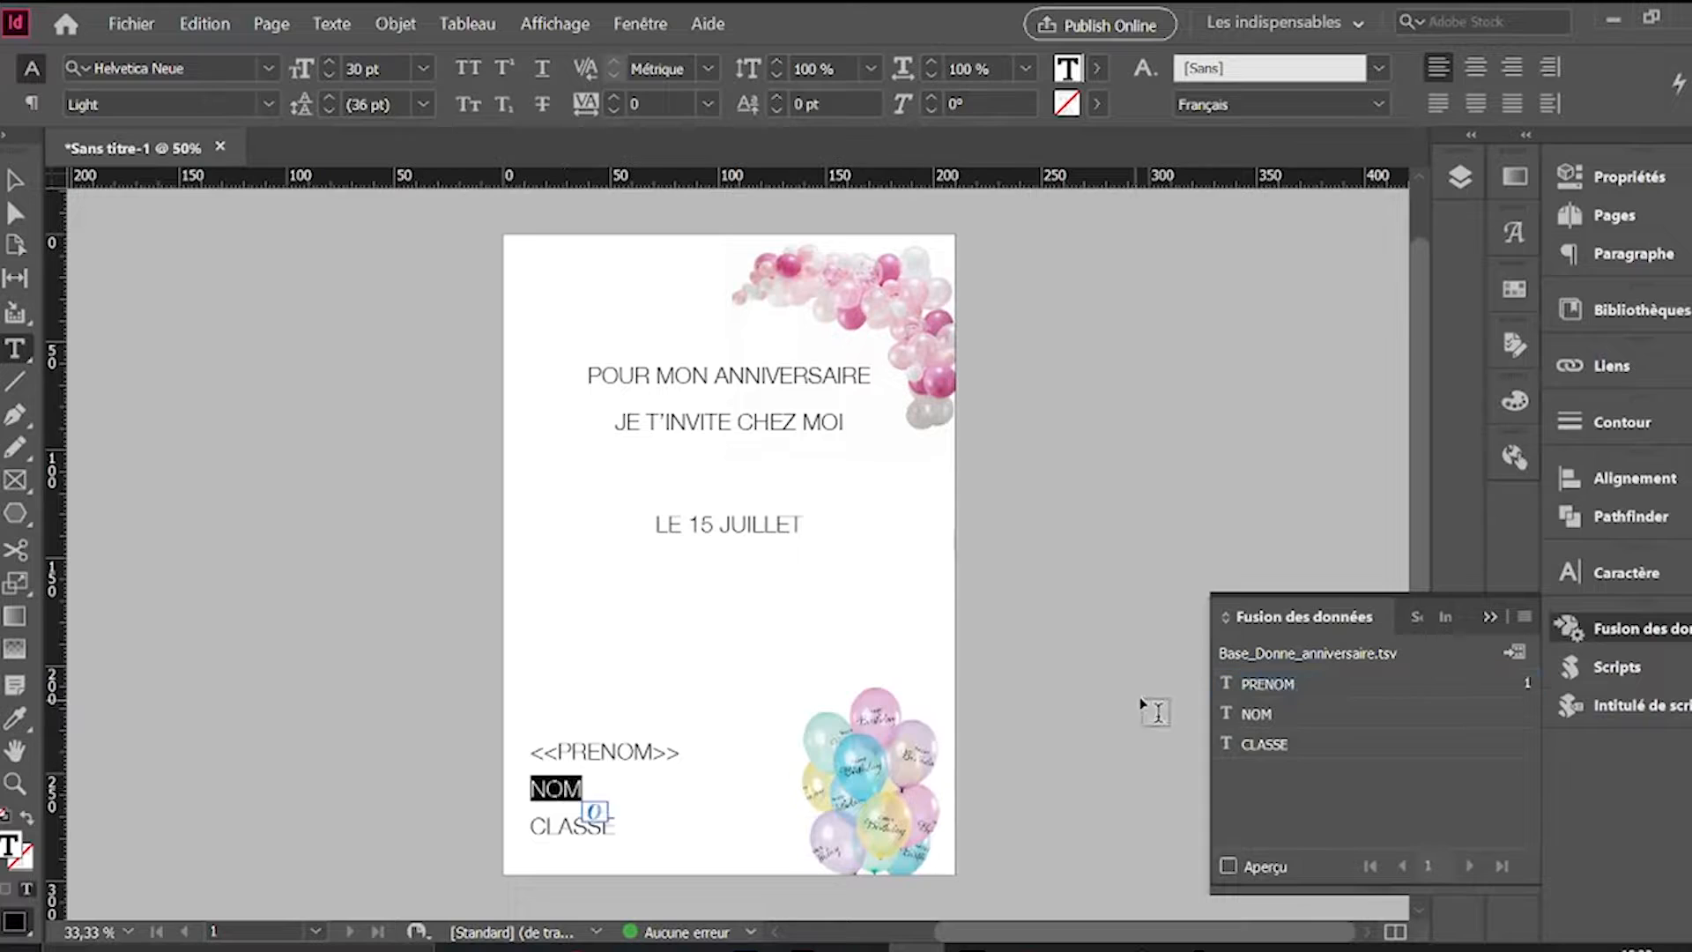
pyautogui.click(1253, 714)
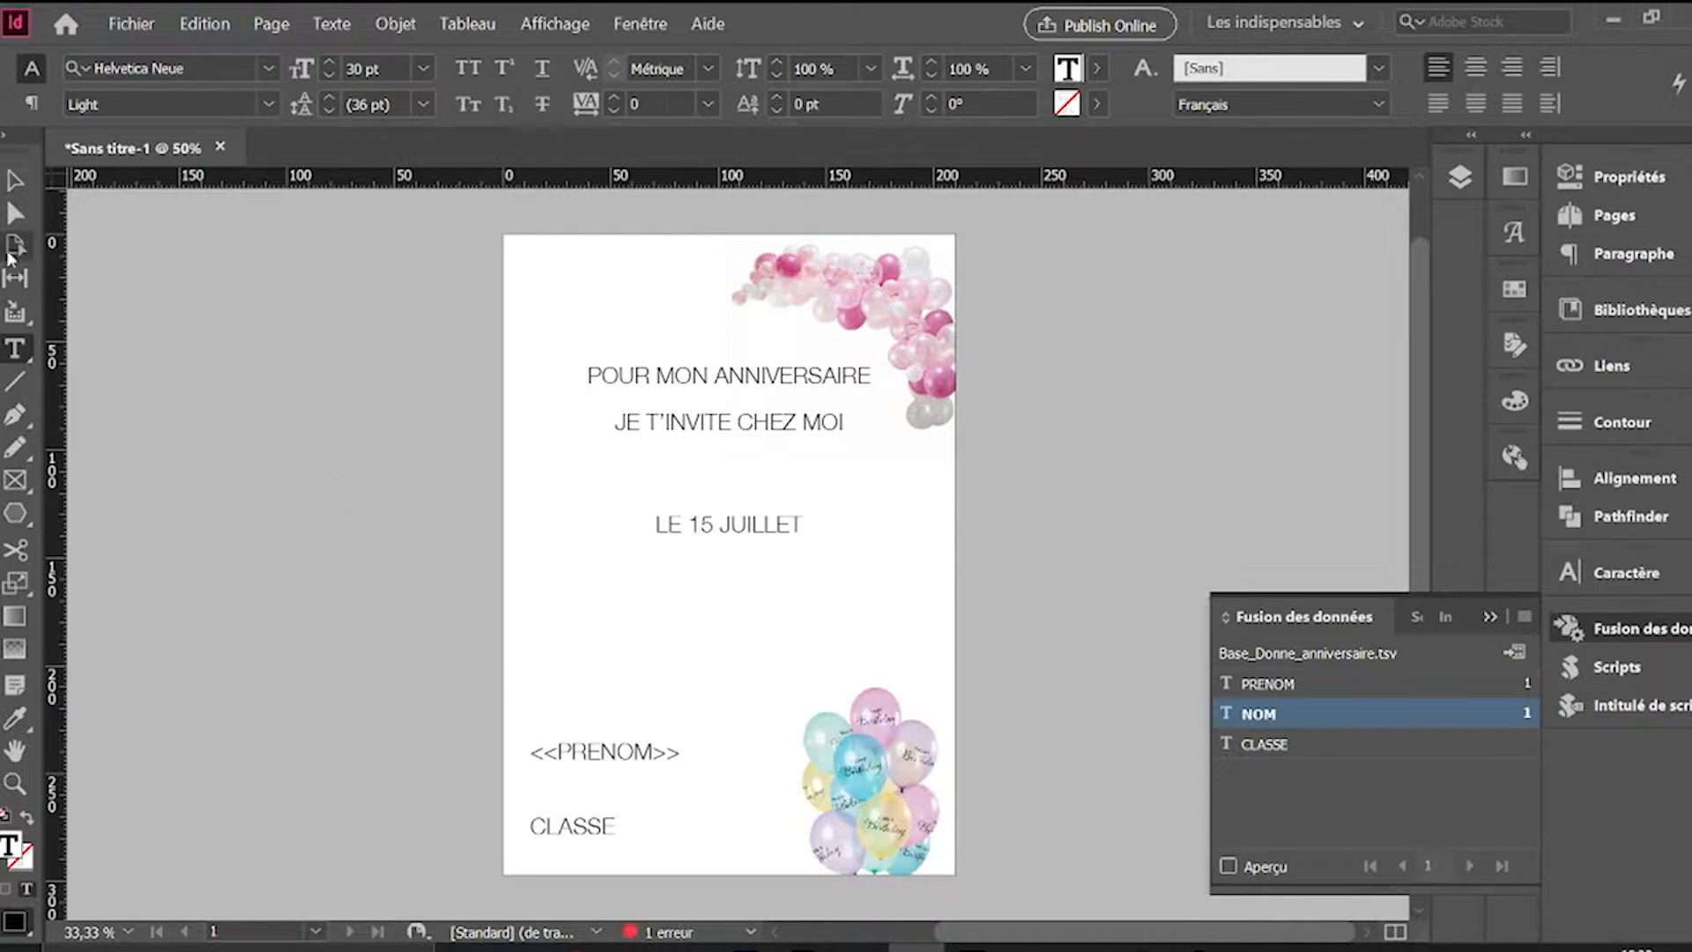
pyautogui.click(15, 180)
pyautogui.moveTo(573, 791); pyautogui.dragTo(703, 822)
# Step: Replace the CLASSE placeholder text with the CLASSE merge field and turn on the record preview
pyautogui.click(584, 831)
pyautogui.doubleClick(596, 832)
pyautogui.doubleClick(590, 824)
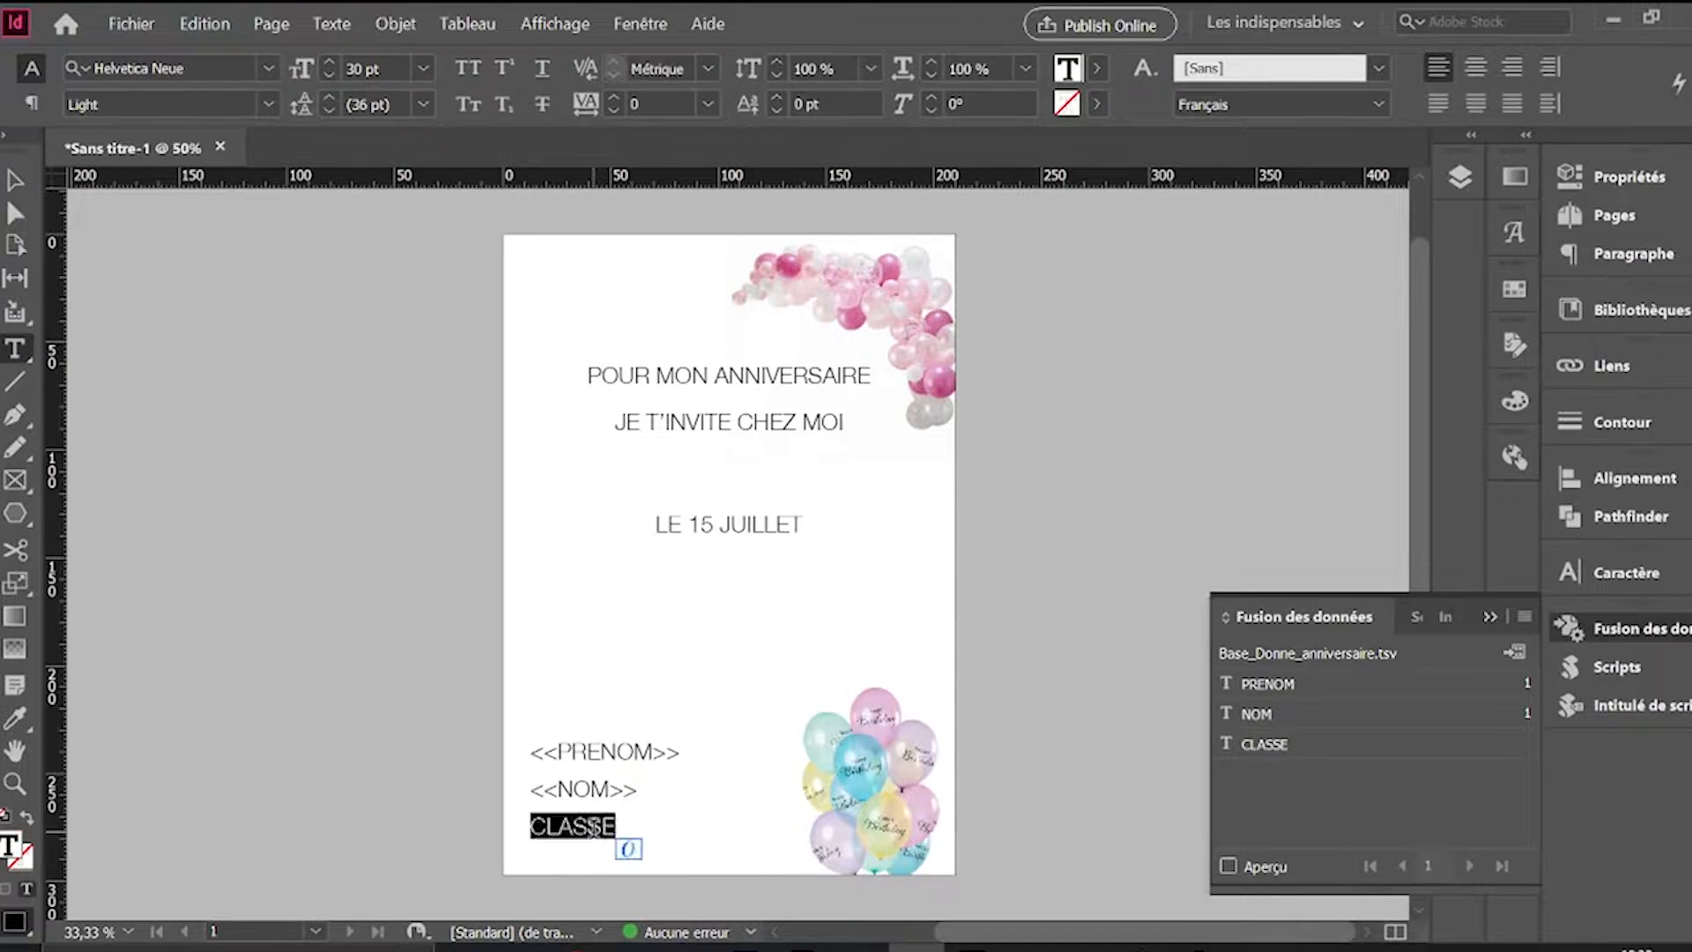
pyautogui.click(1262, 745)
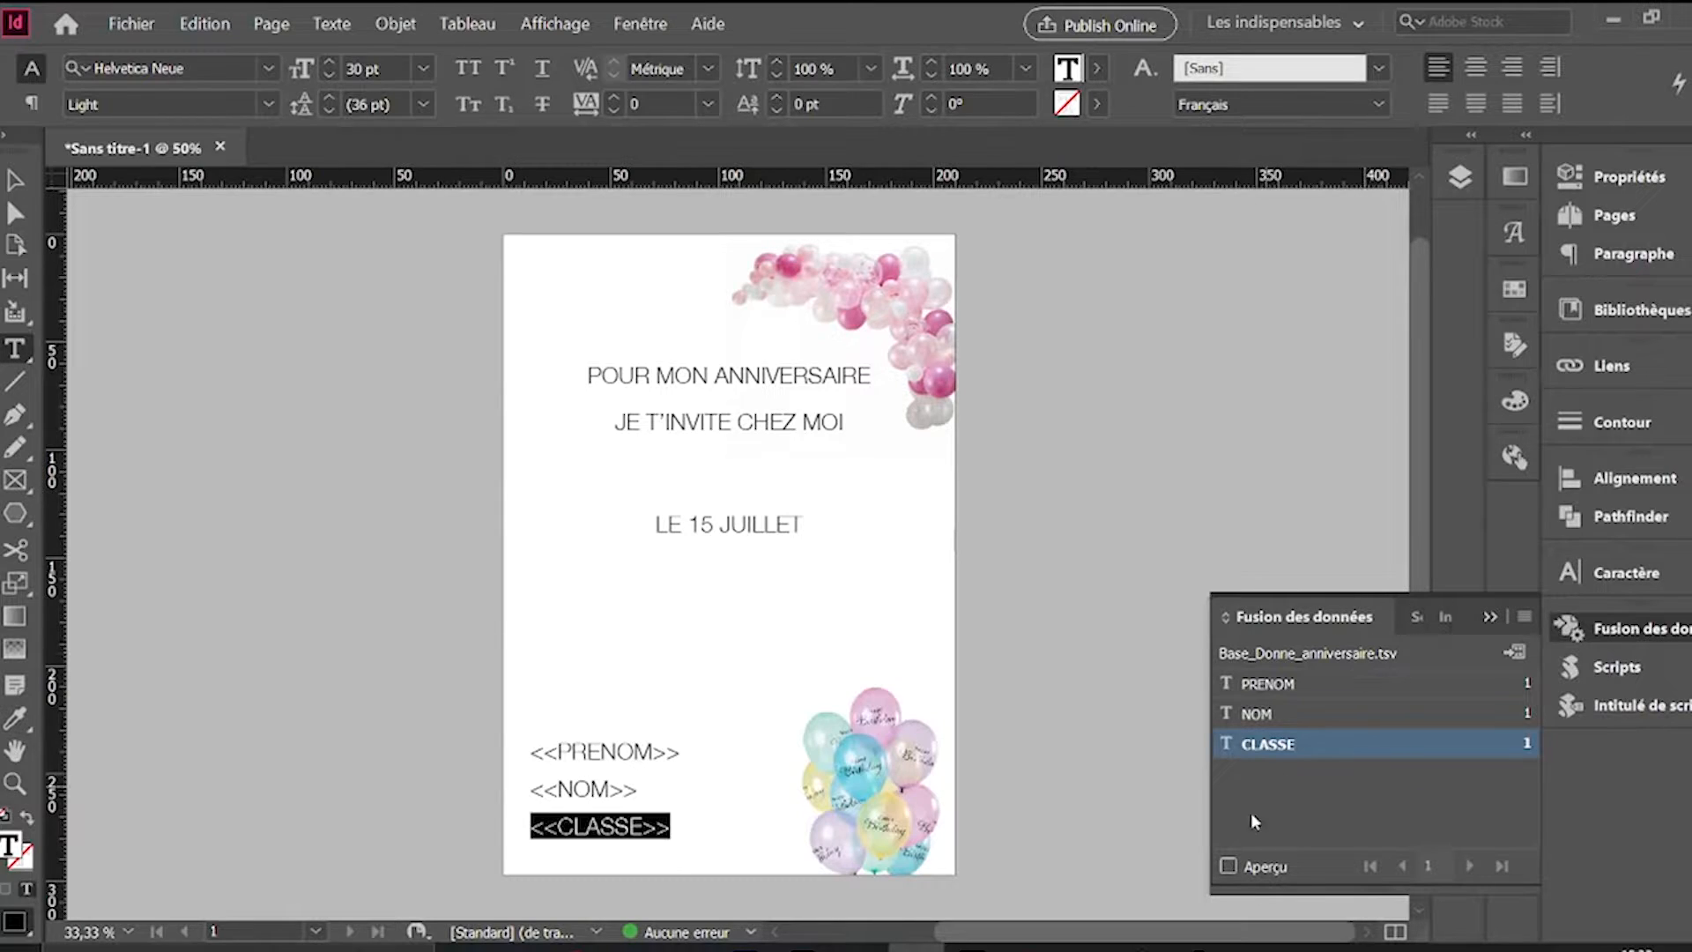
pyautogui.click(1228, 867)
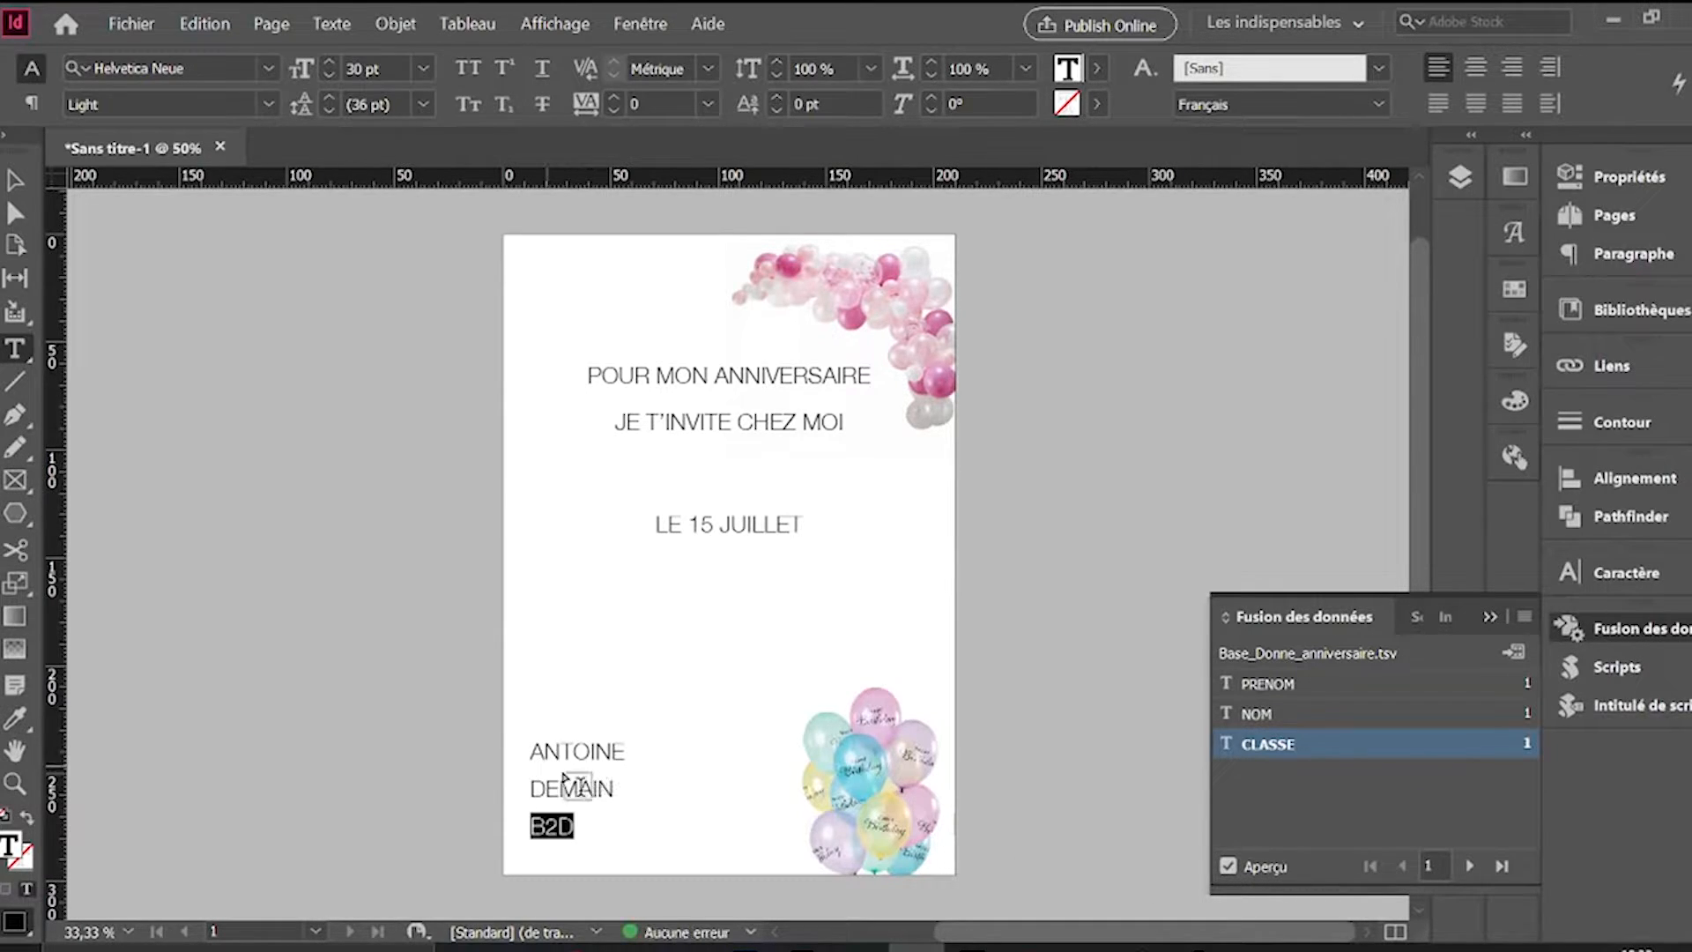
# Step: Switch to the Google Sheets guest list and examine how its header cells map to the previewed merge fields
pyautogui.click(575, 947)
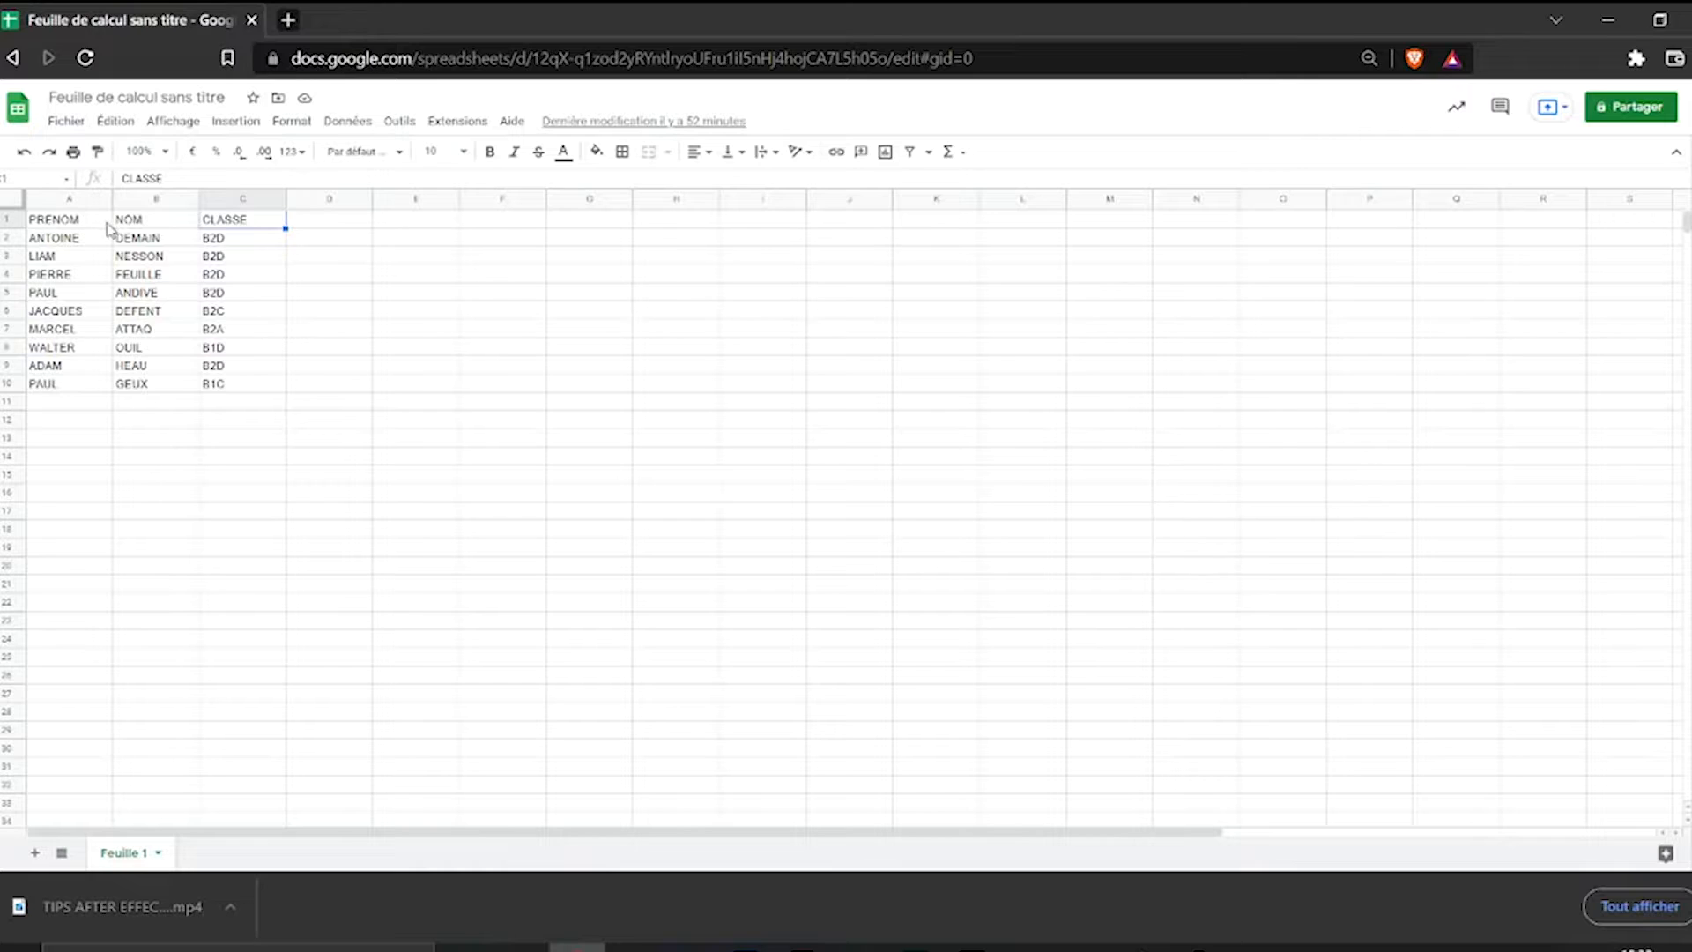
pyautogui.click(59, 217)
pyautogui.click(143, 222)
pyautogui.click(226, 222)
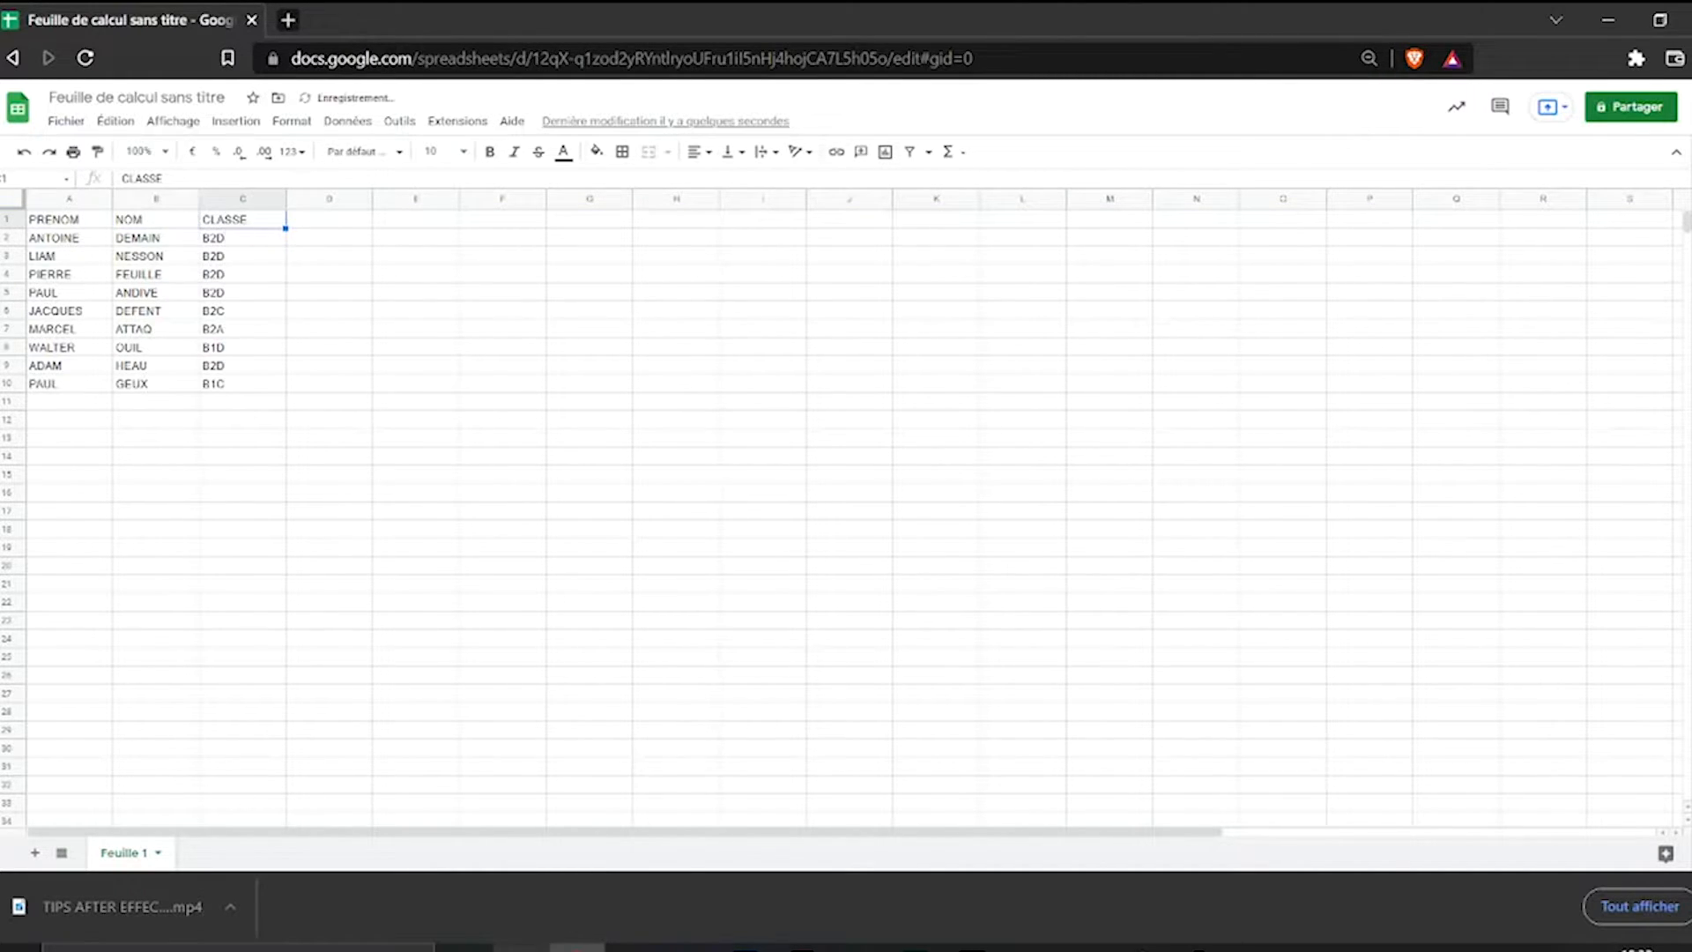
pyautogui.moveTo(577, 947)
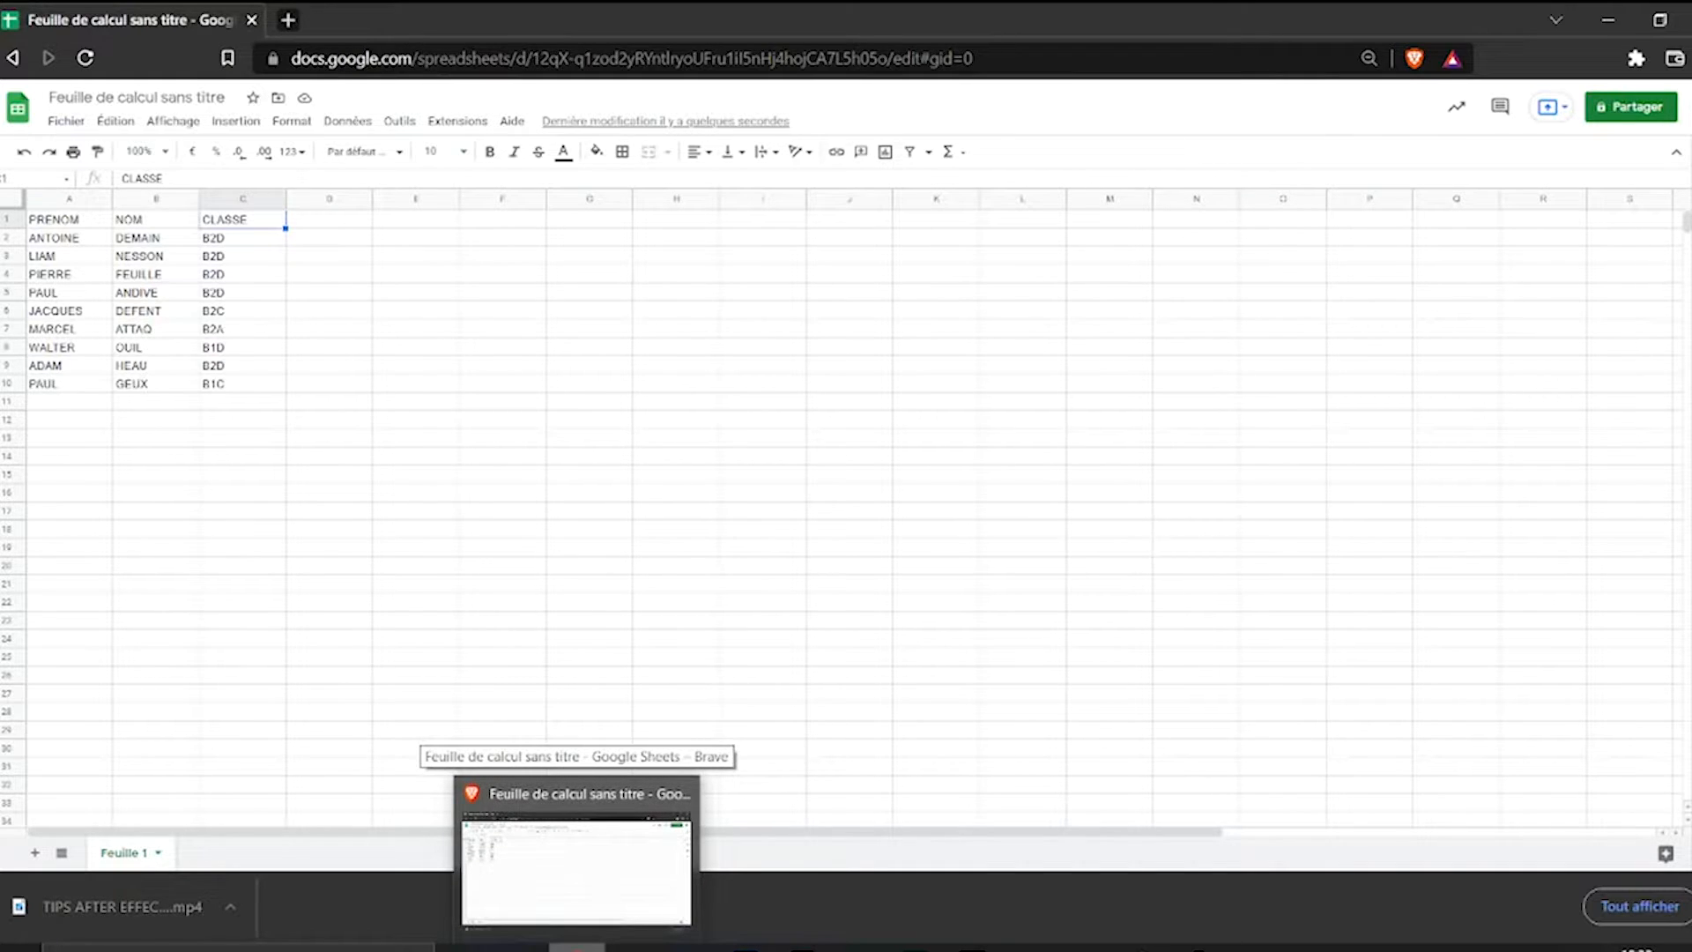
pyautogui.click(67, 225)
pyautogui.click(134, 226)
pyautogui.click(239, 226)
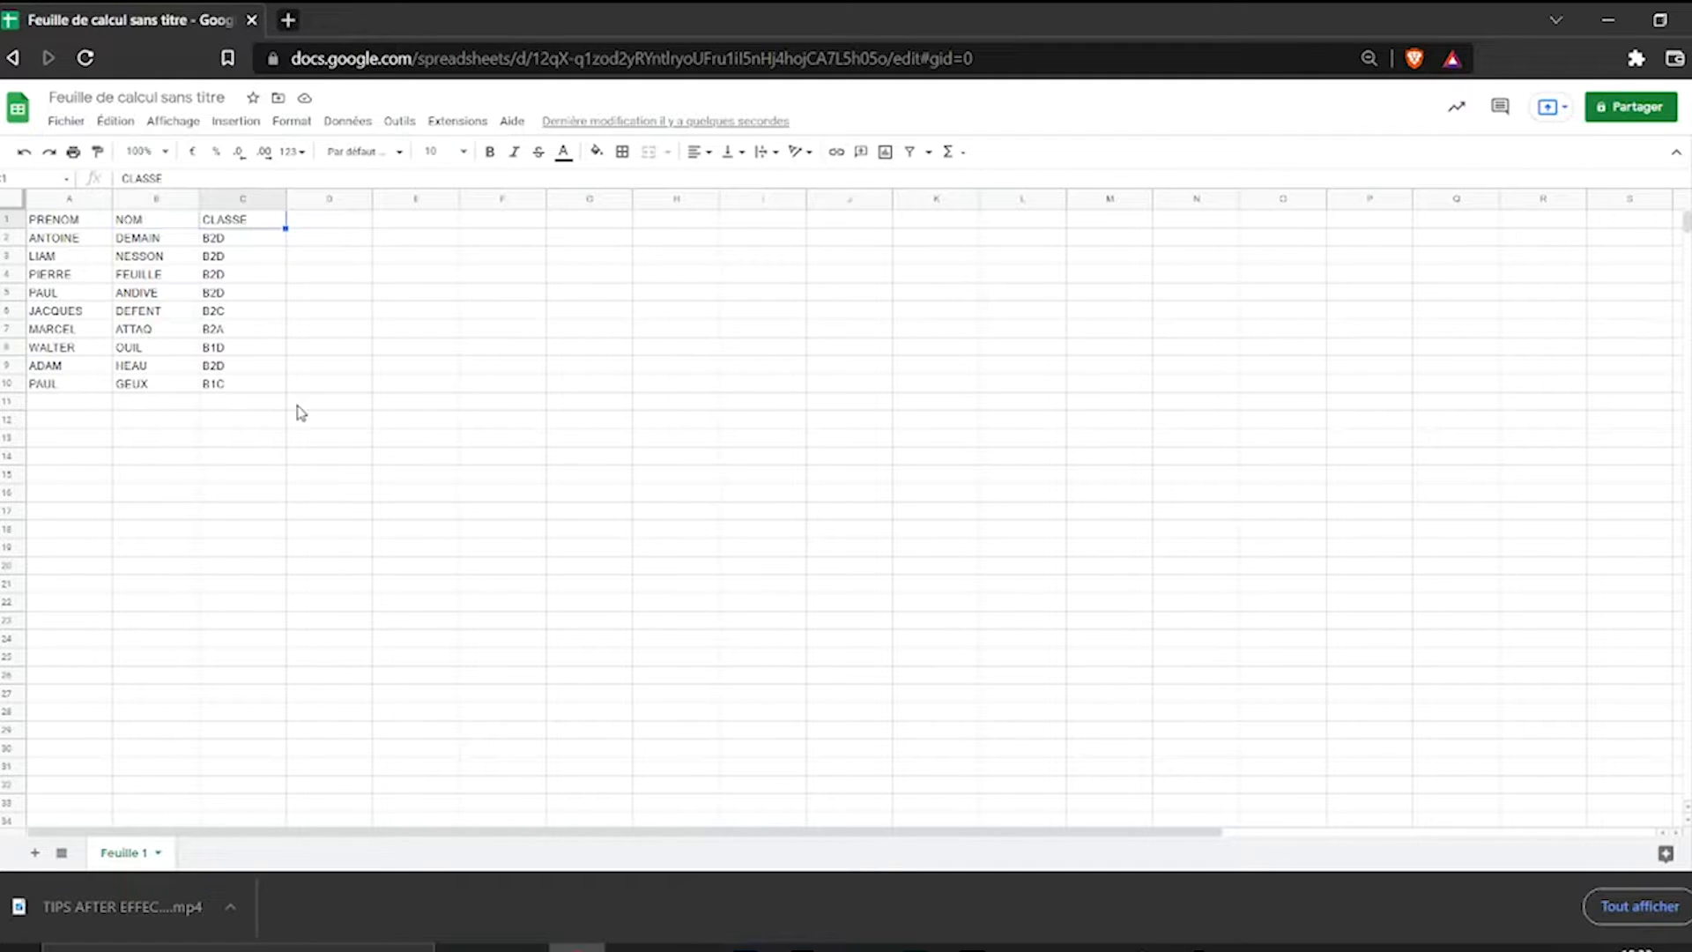
# Step: Back in InDesign, try the PRENOM field in place of the CLASSE field and undo the replacement
pyautogui.moveTo(577, 947)
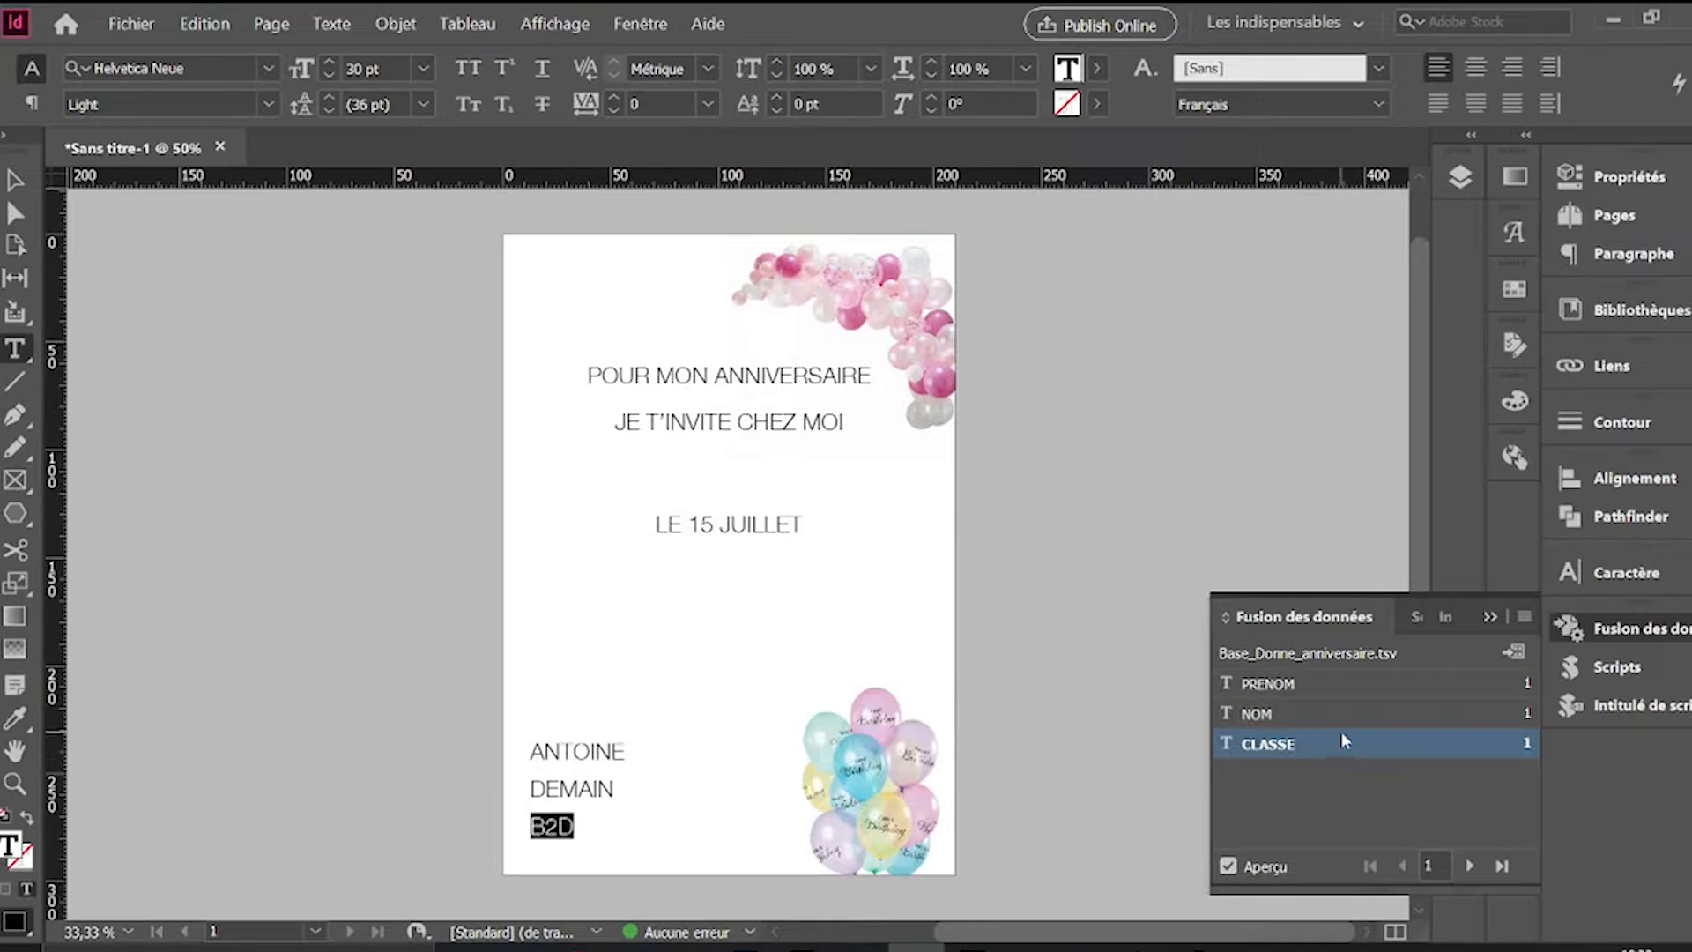
pyautogui.click(1281, 689)
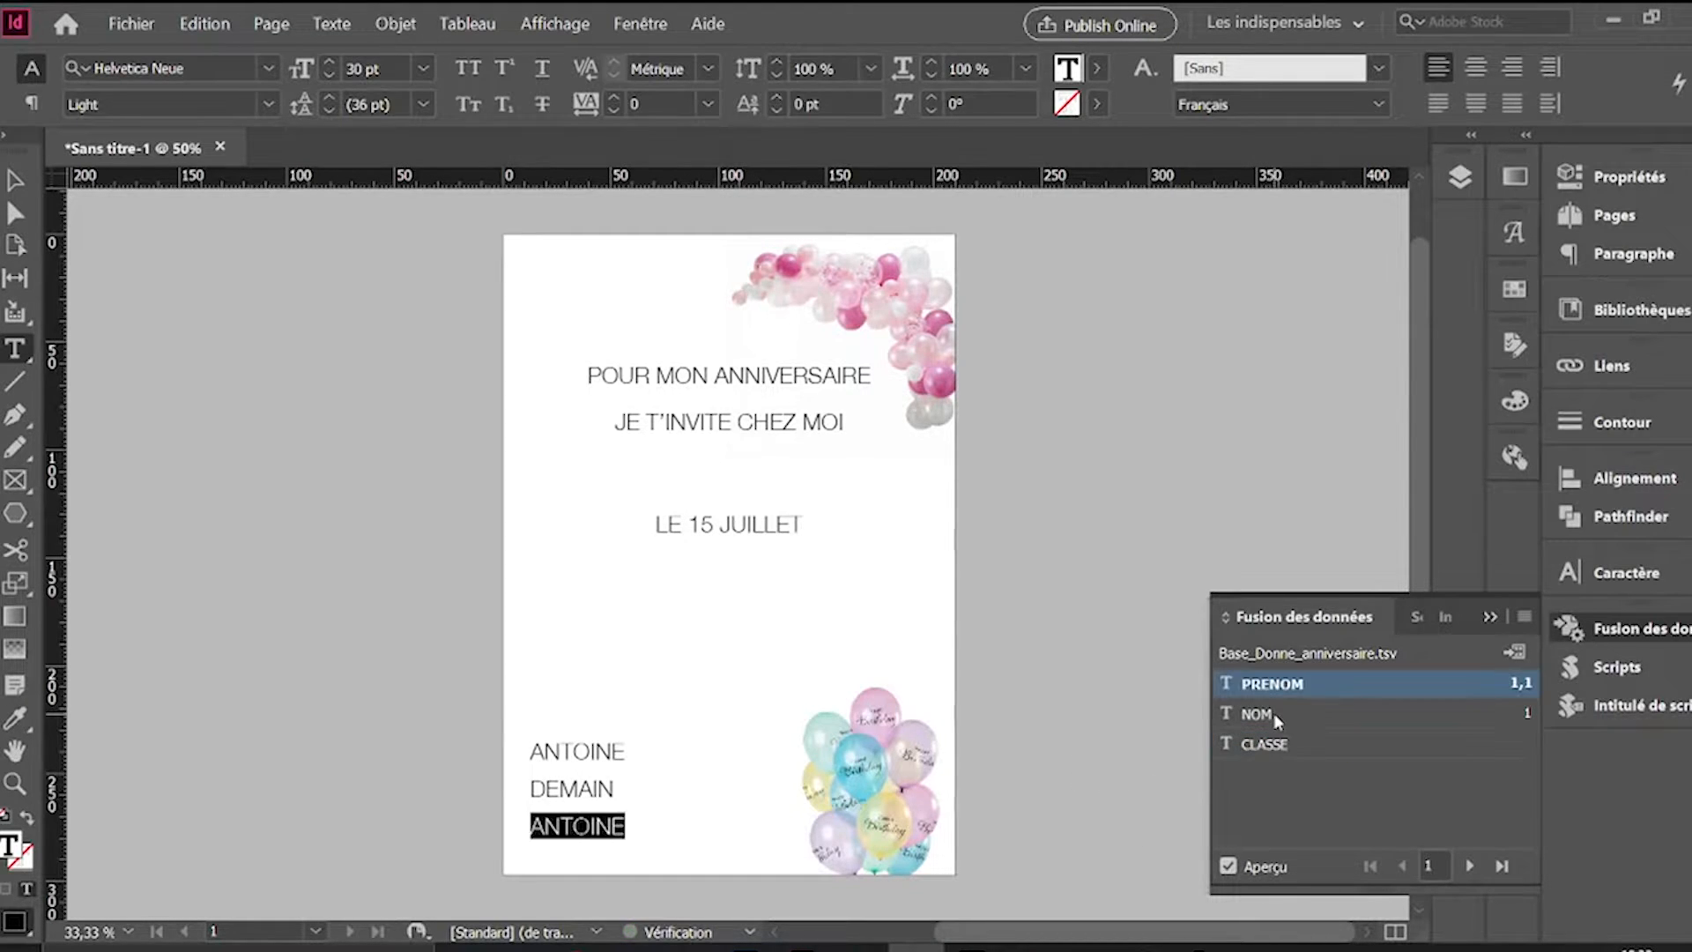
pyautogui.hotkey('ctrl', 'z')
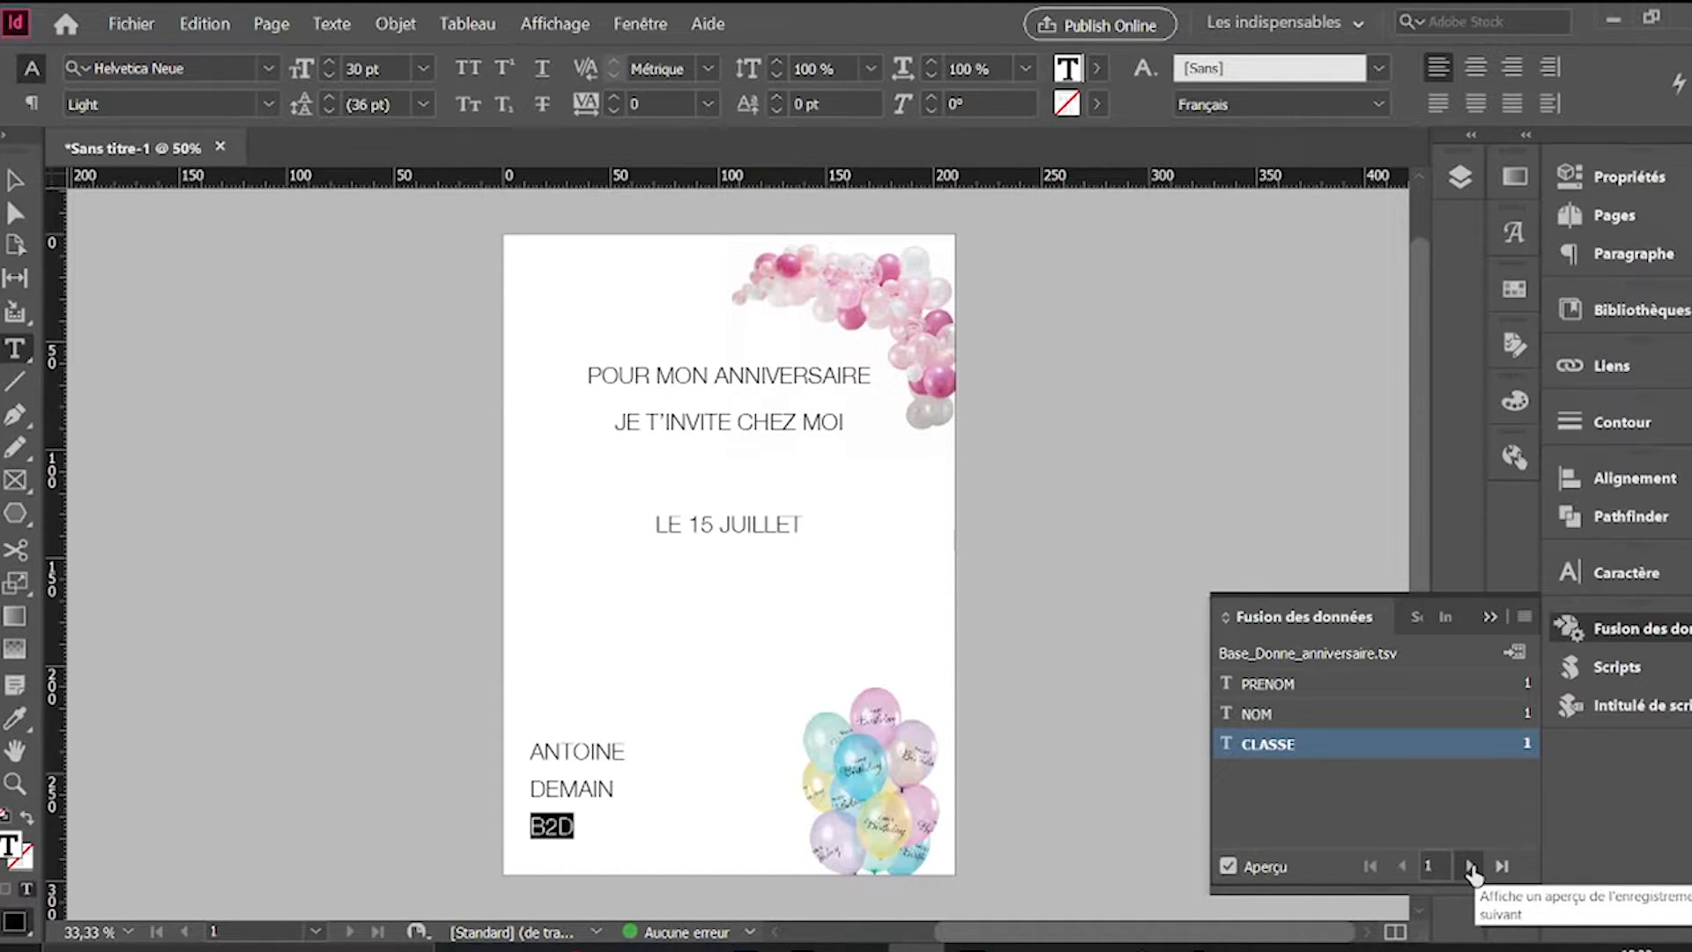
# Step: Preview the merge records in order up to record 7, comparing the second one with its row in the Google Sheets guest list
pyautogui.click(1471, 867)
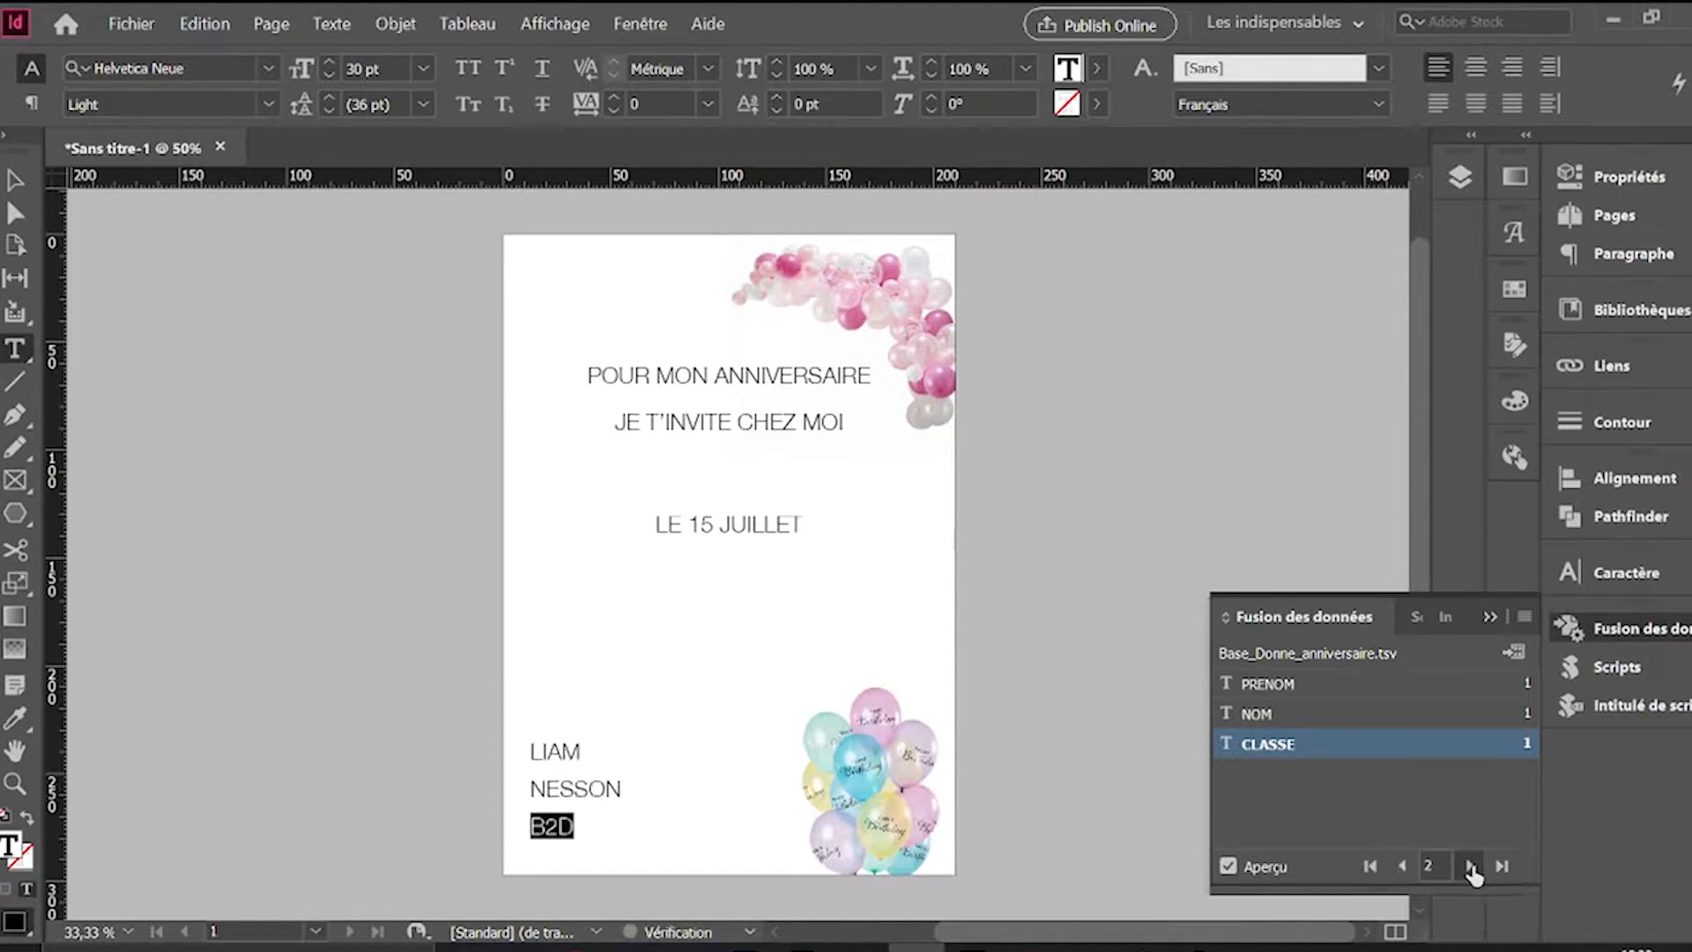
pyautogui.hotkey('alt', 'Tab')
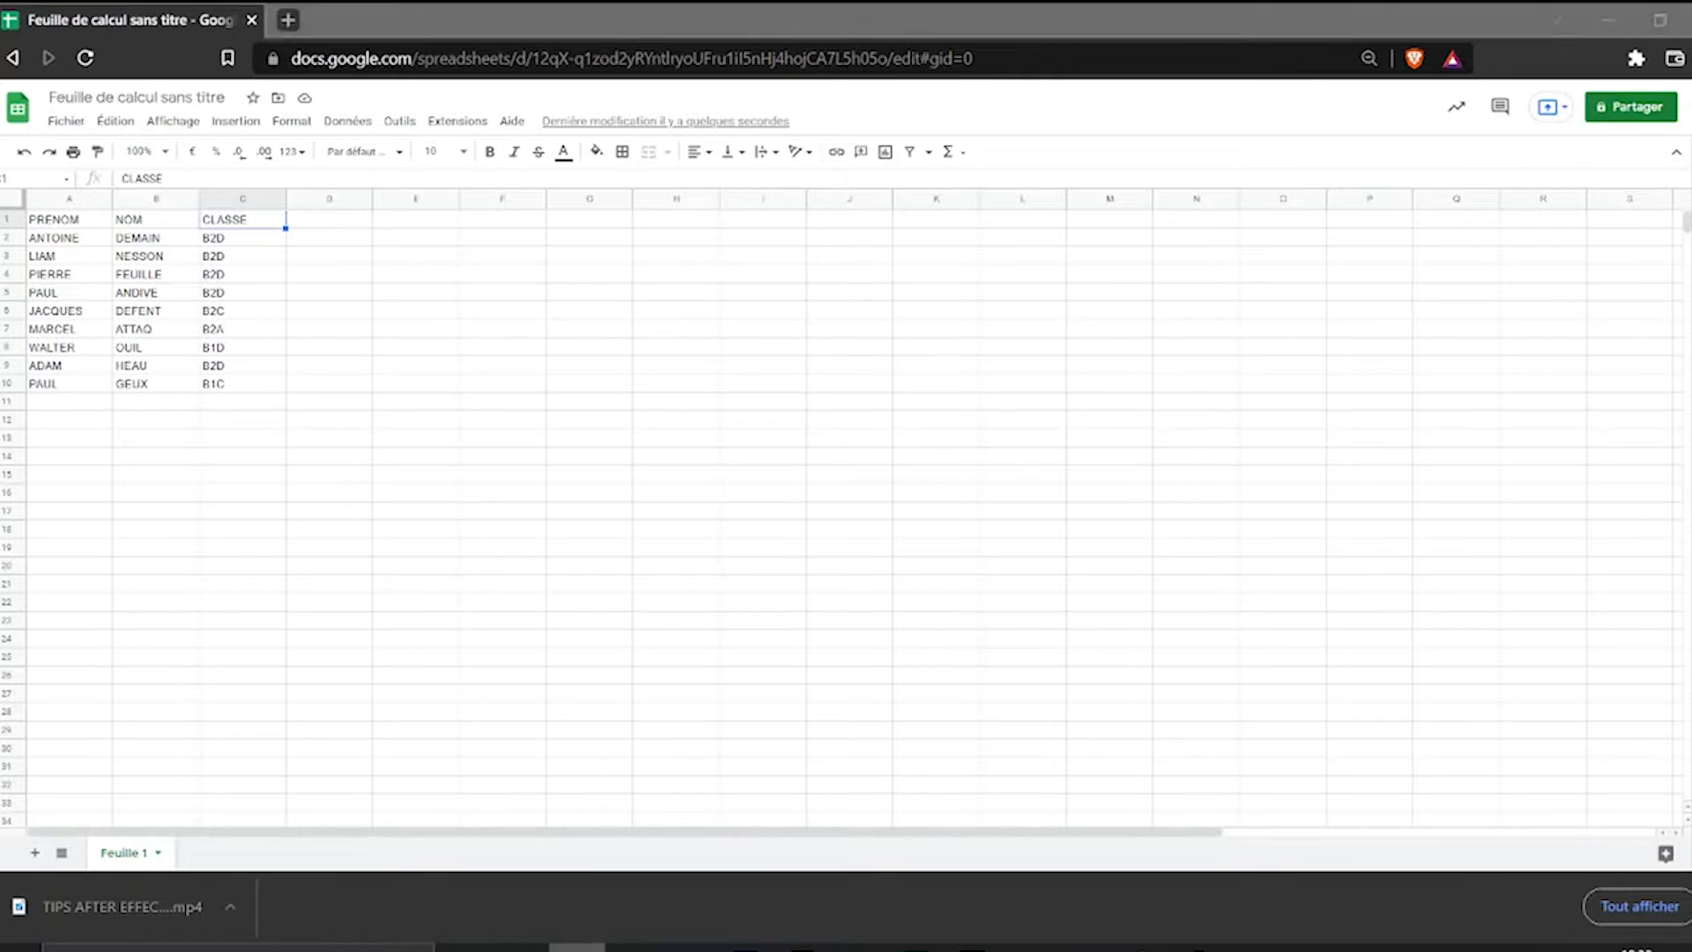
pyautogui.hotkey('alt', 'Tab')
pyautogui.click(1470, 866)
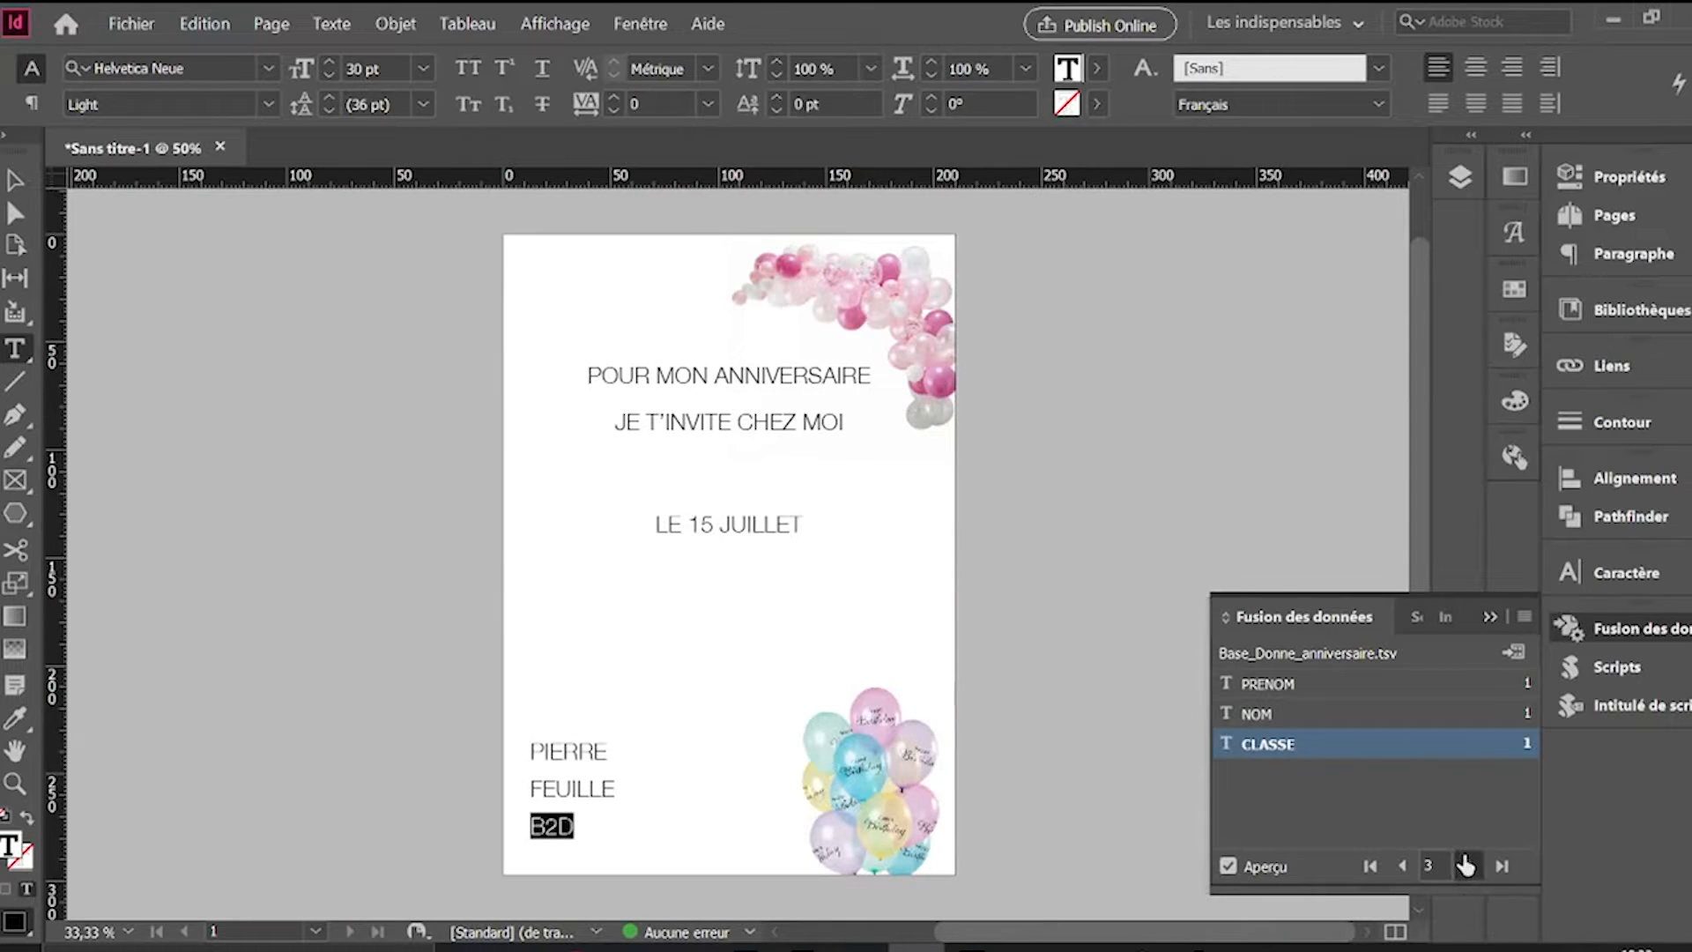
pyautogui.click(1469, 866)
pyautogui.click(1469, 865)
pyautogui.click(1468, 865)
pyautogui.click(1469, 866)
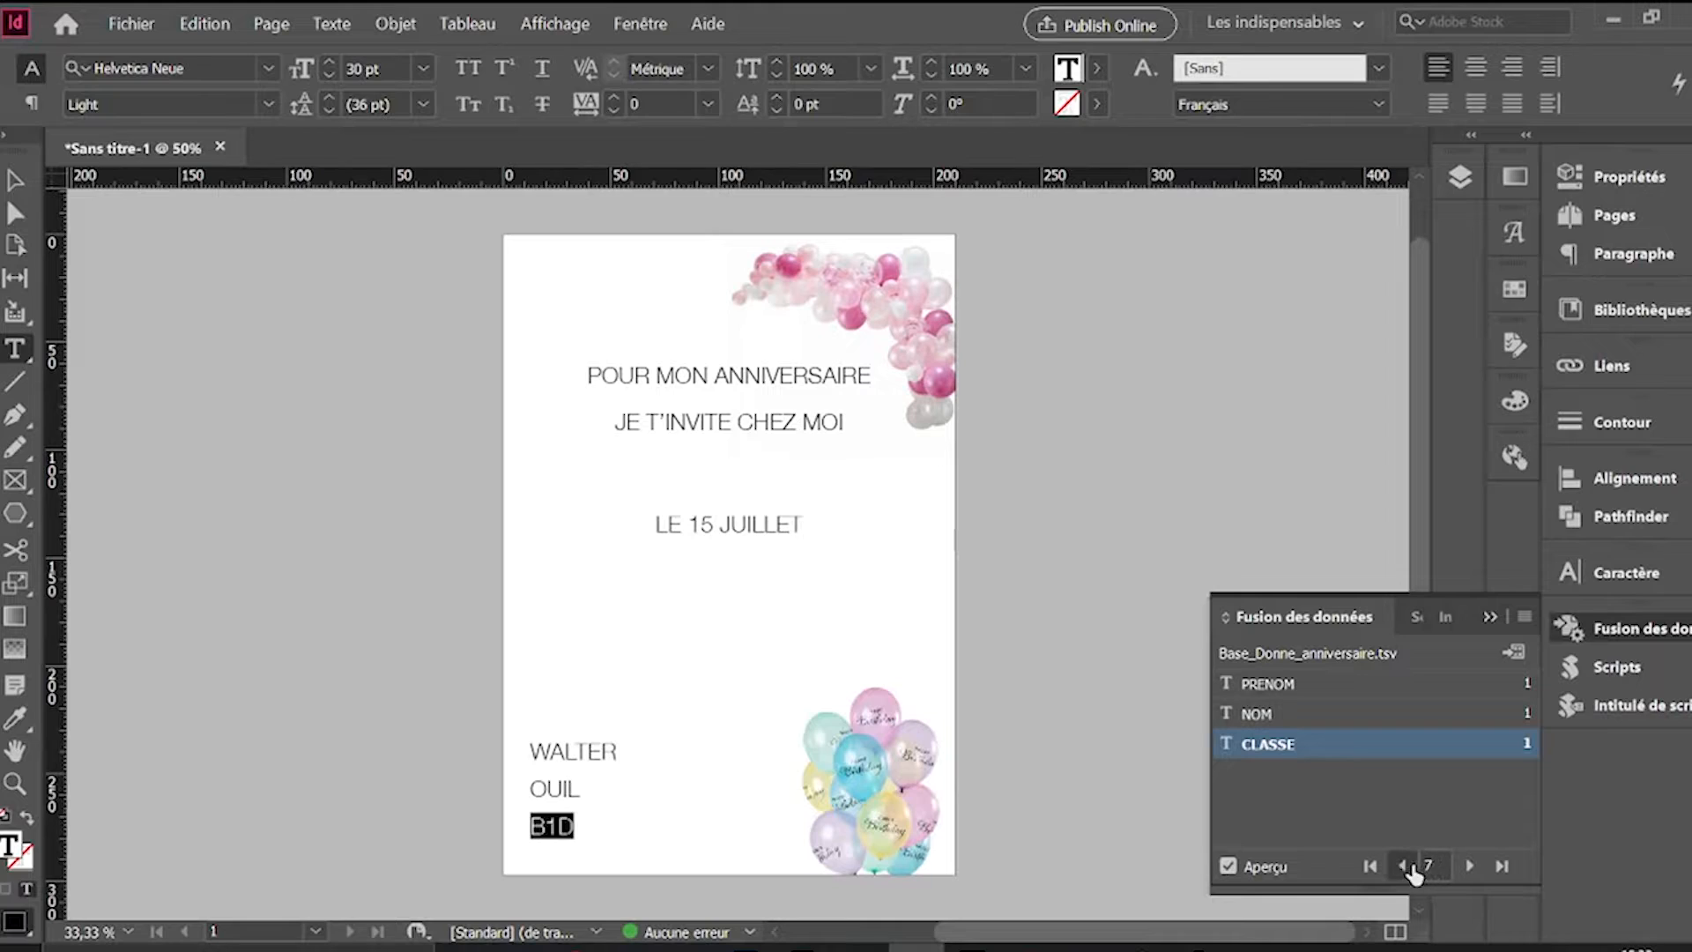
# Step: Return the merge preview from the later records to record 1
pyautogui.click(1402, 865)
pyautogui.click(1402, 865)
pyautogui.click(1401, 866)
pyautogui.click(1402, 865)
pyautogui.click(1401, 865)
pyautogui.click(1402, 865)
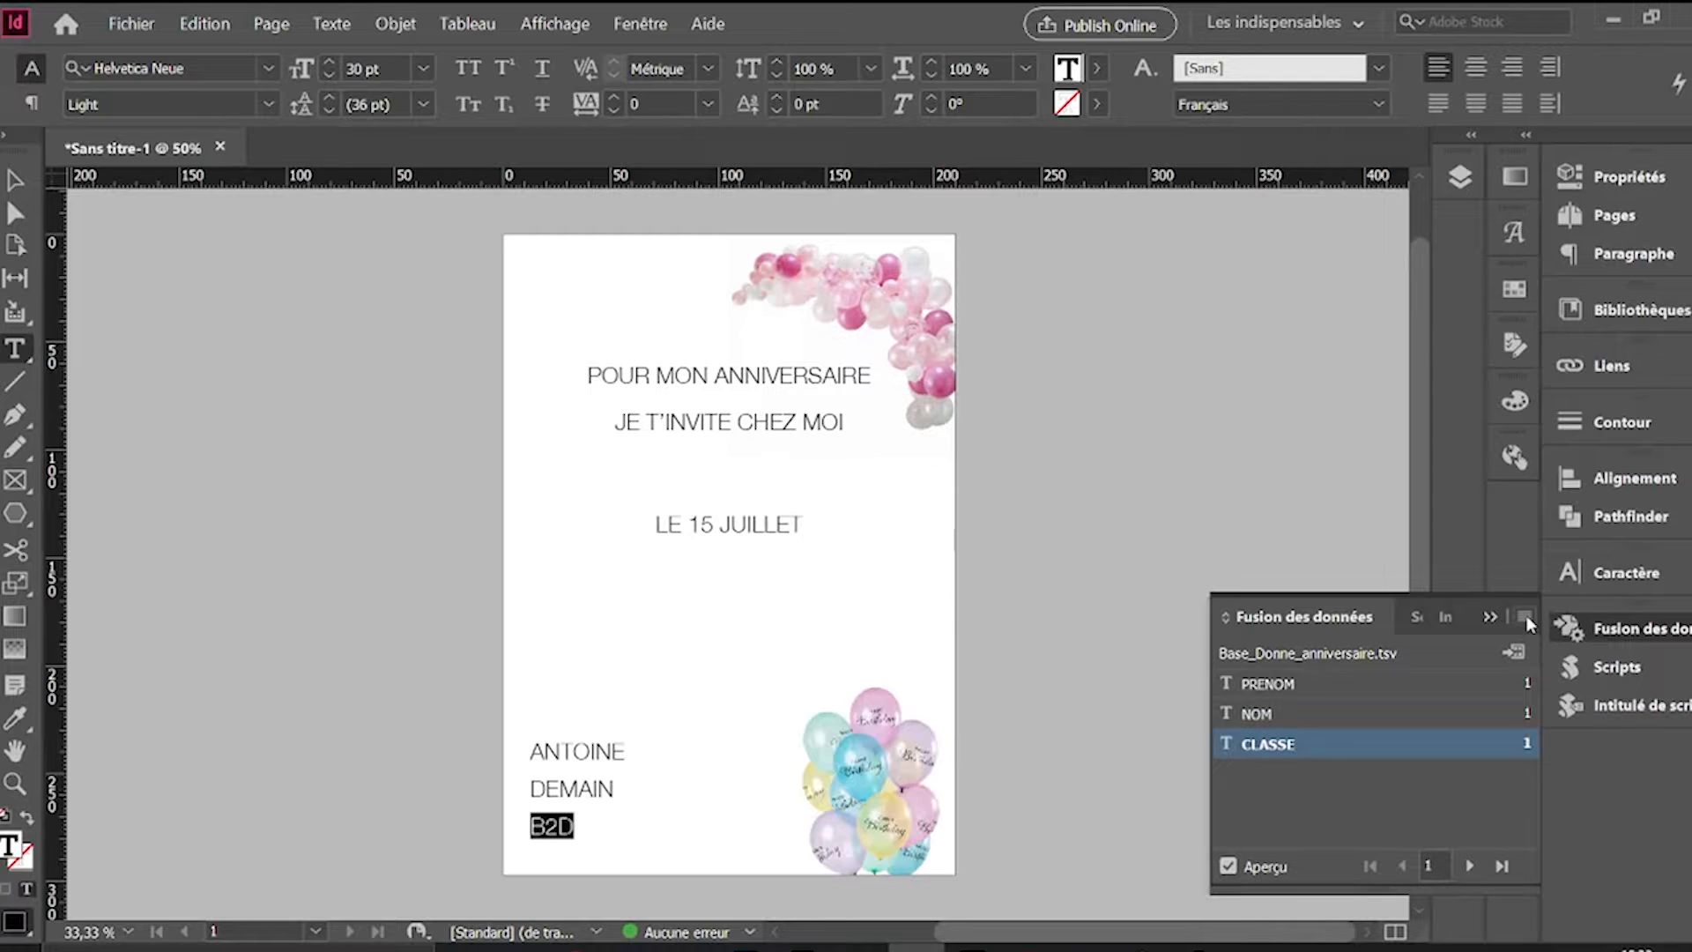
# Step: Create a merged document from all records with a single record per page, dismiss the overset text report and look over the result
pyautogui.click(1525, 618)
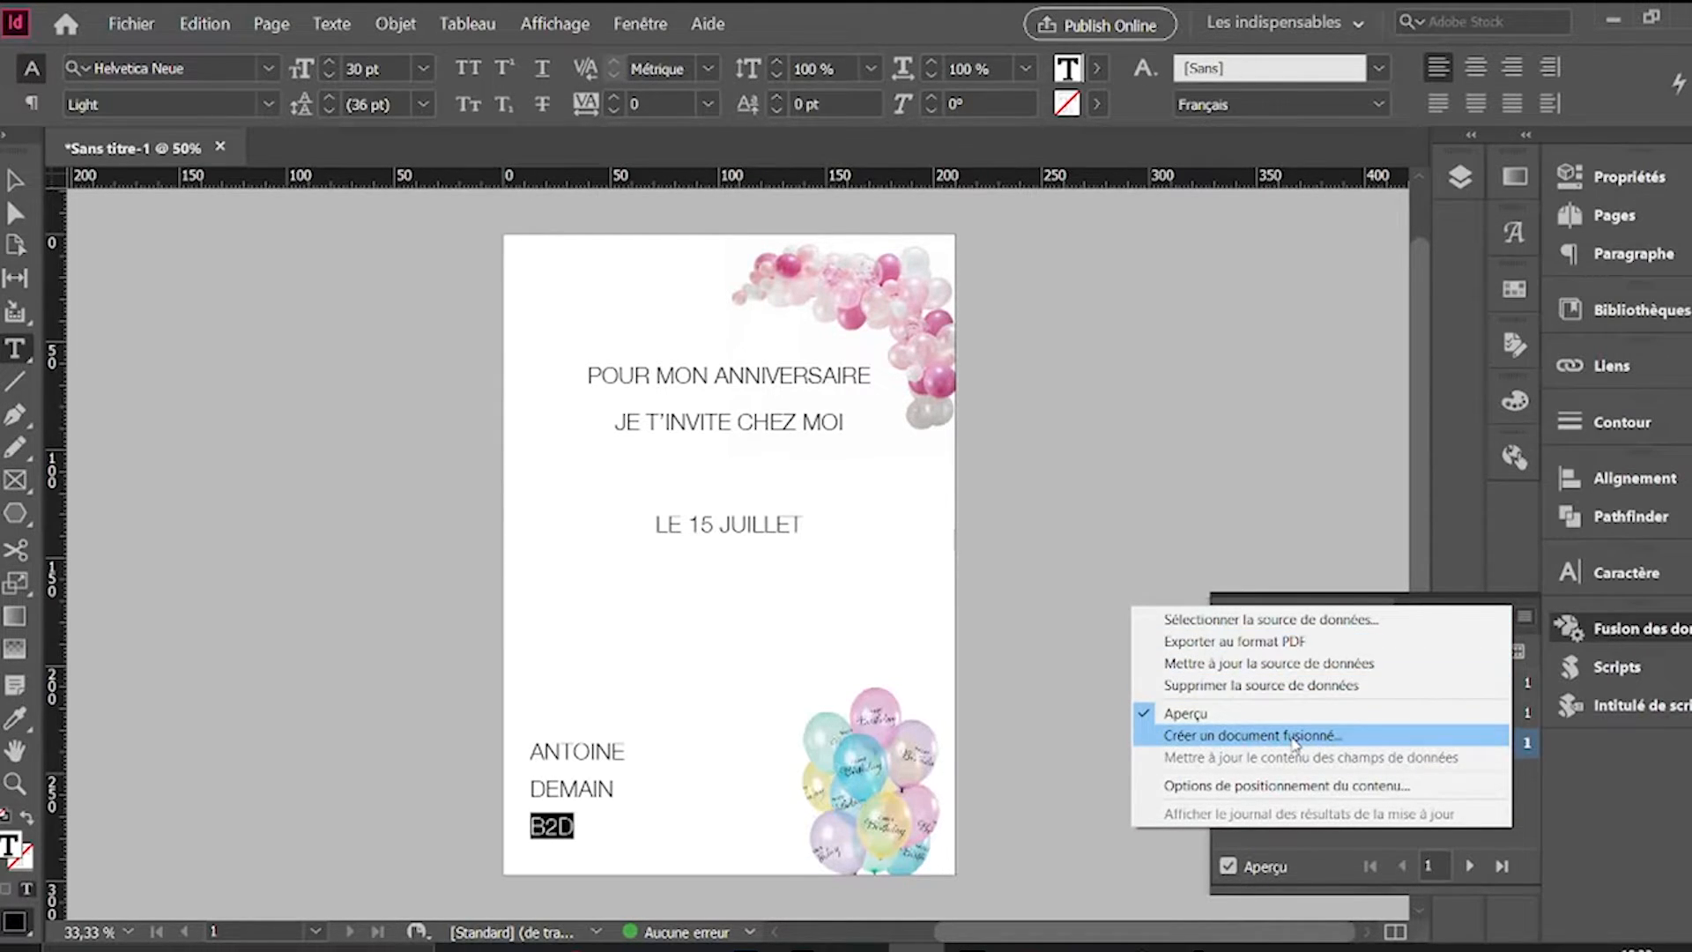
pyautogui.click(1371, 744)
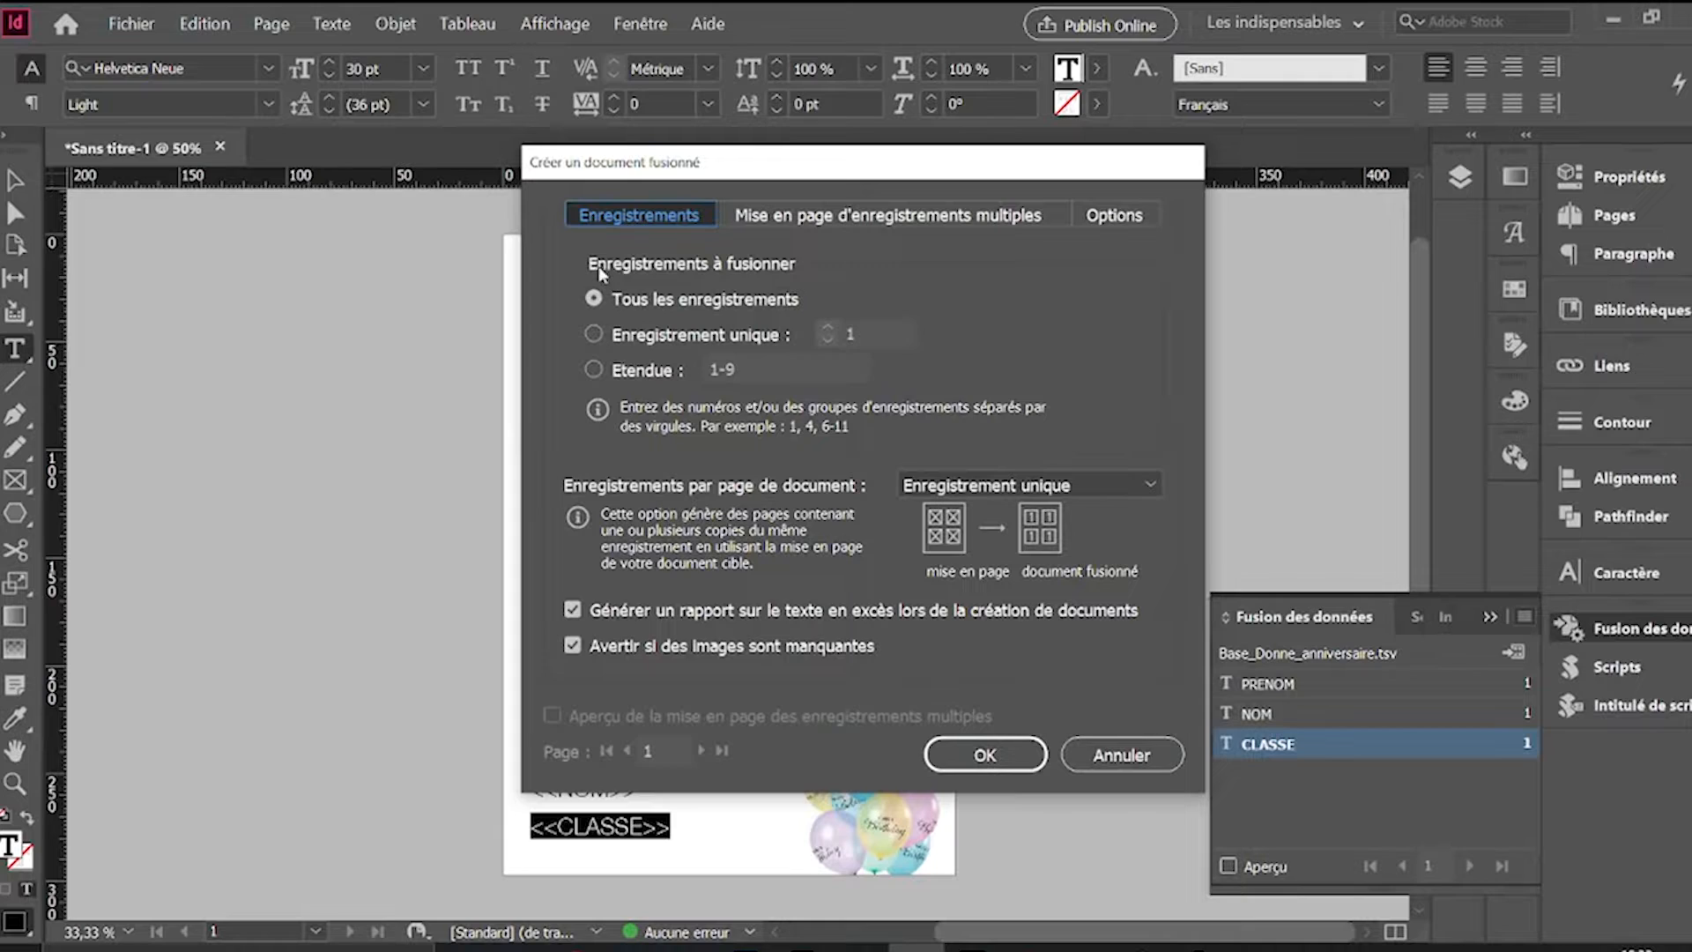
pyautogui.click(646, 303)
pyautogui.click(621, 342)
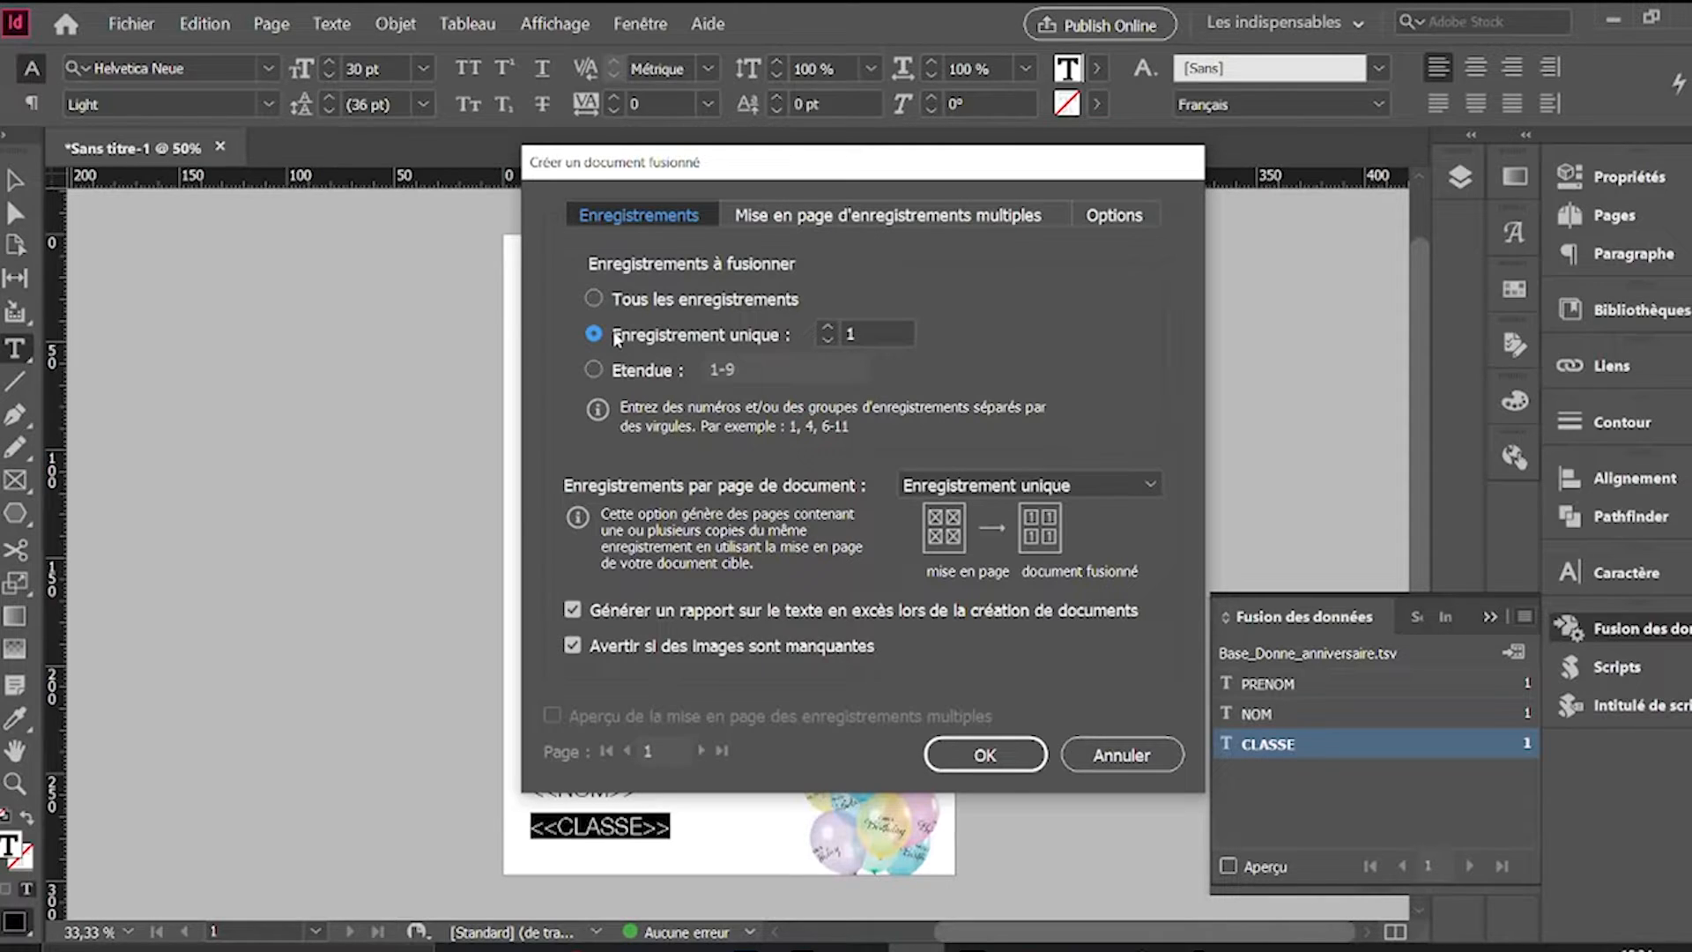
pyautogui.click(636, 372)
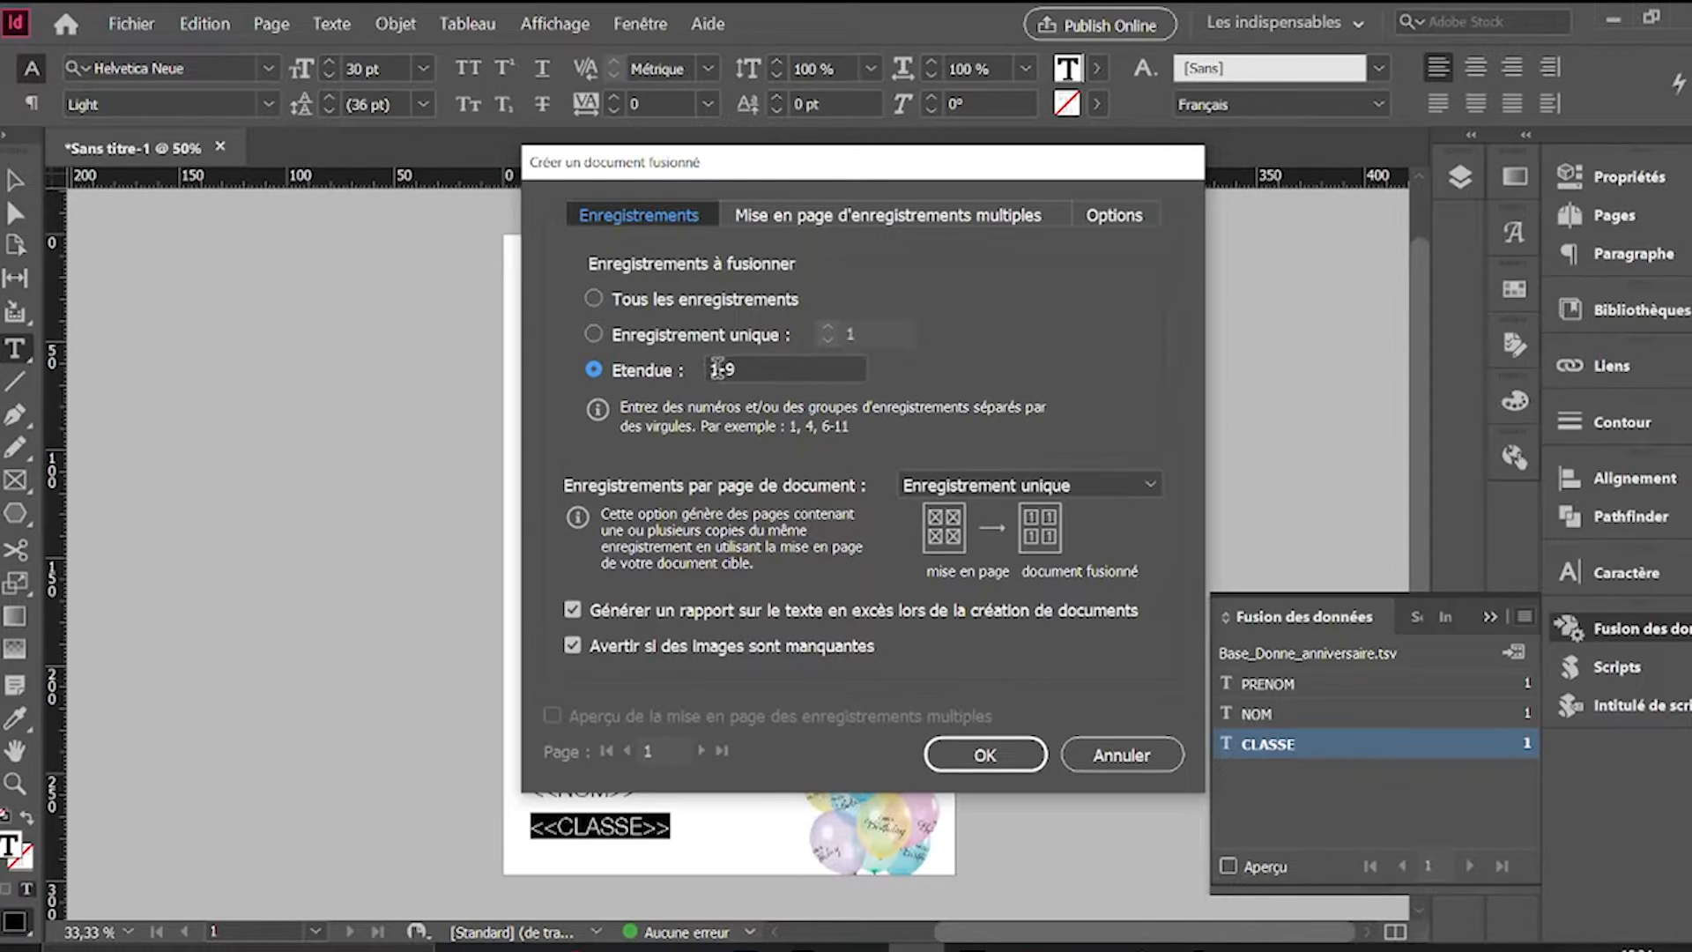
pyautogui.click(675, 304)
pyautogui.click(983, 752)
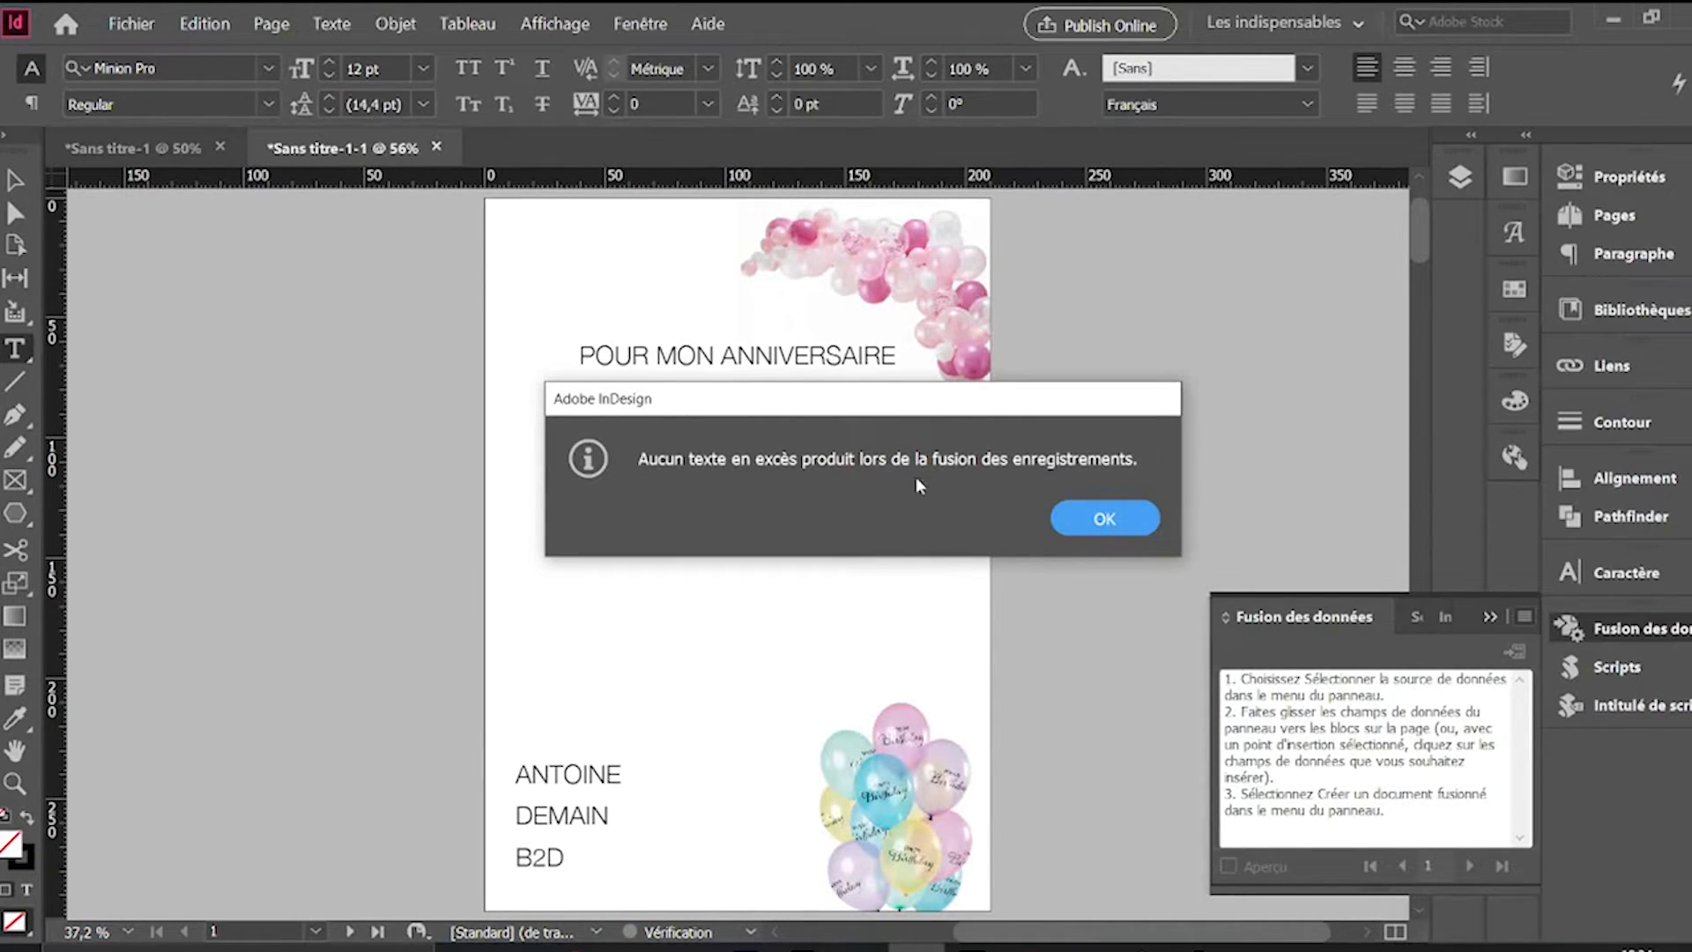
pyautogui.click(1104, 518)
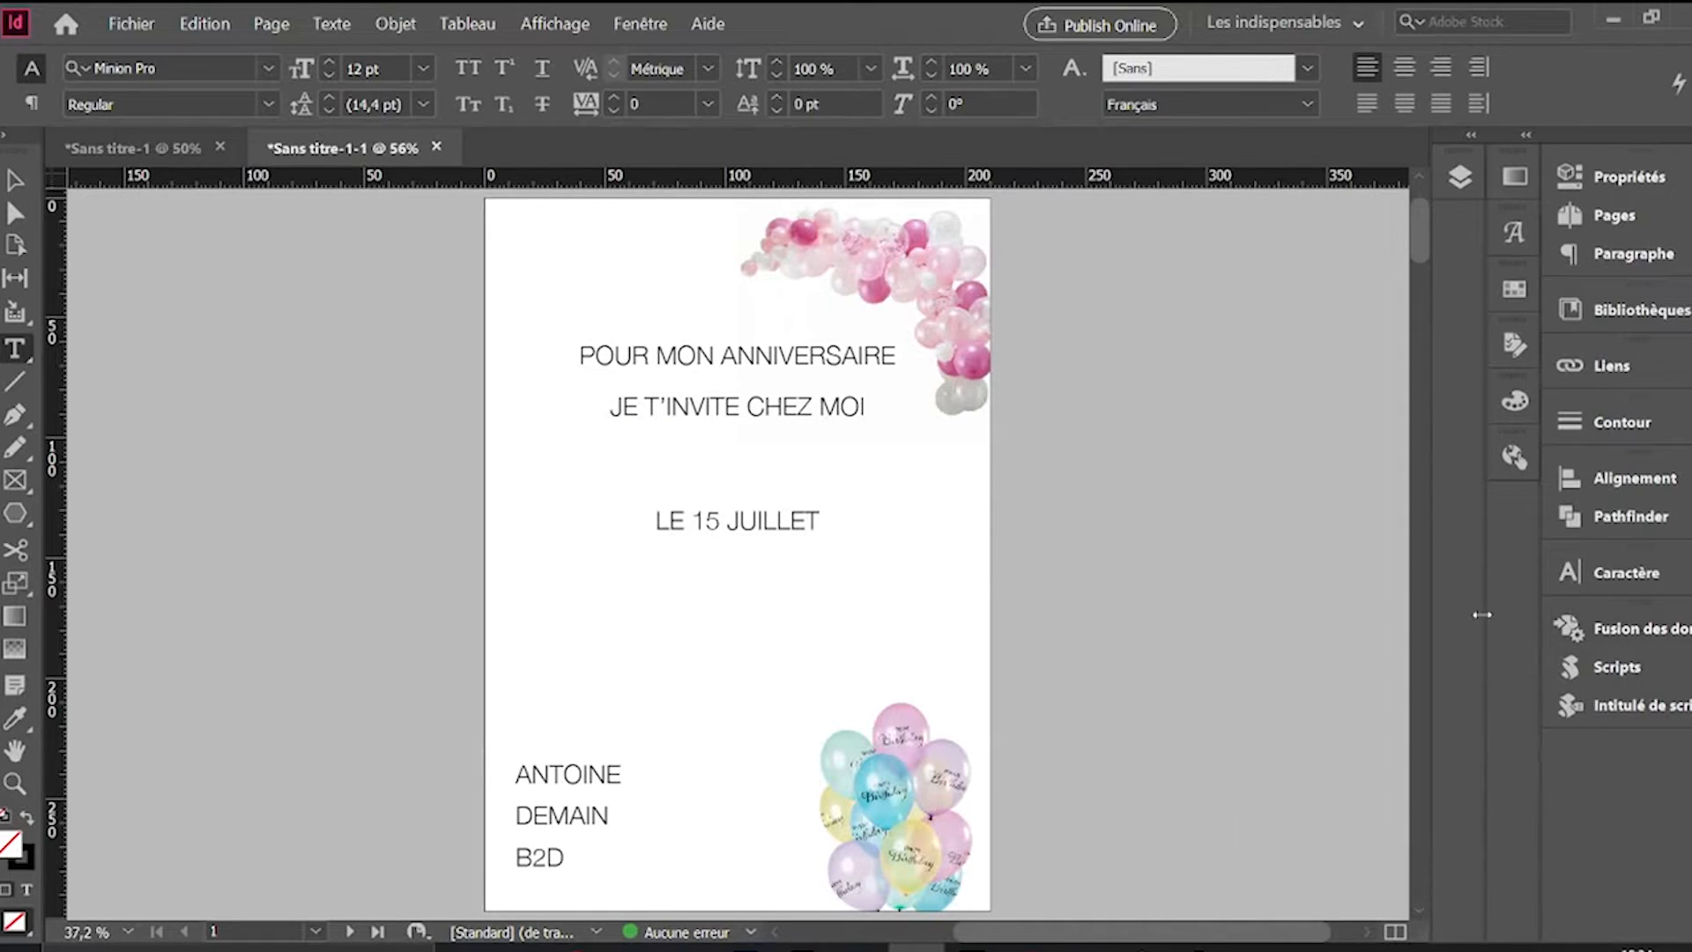
pyautogui.moveTo(1421, 244)
pyautogui.mouseDown()
pyautogui.moveTo(1456, 581)
pyautogui.moveTo(1396, 863)
pyautogui.moveTo(1413, 226)
pyautogui.mouseUp()
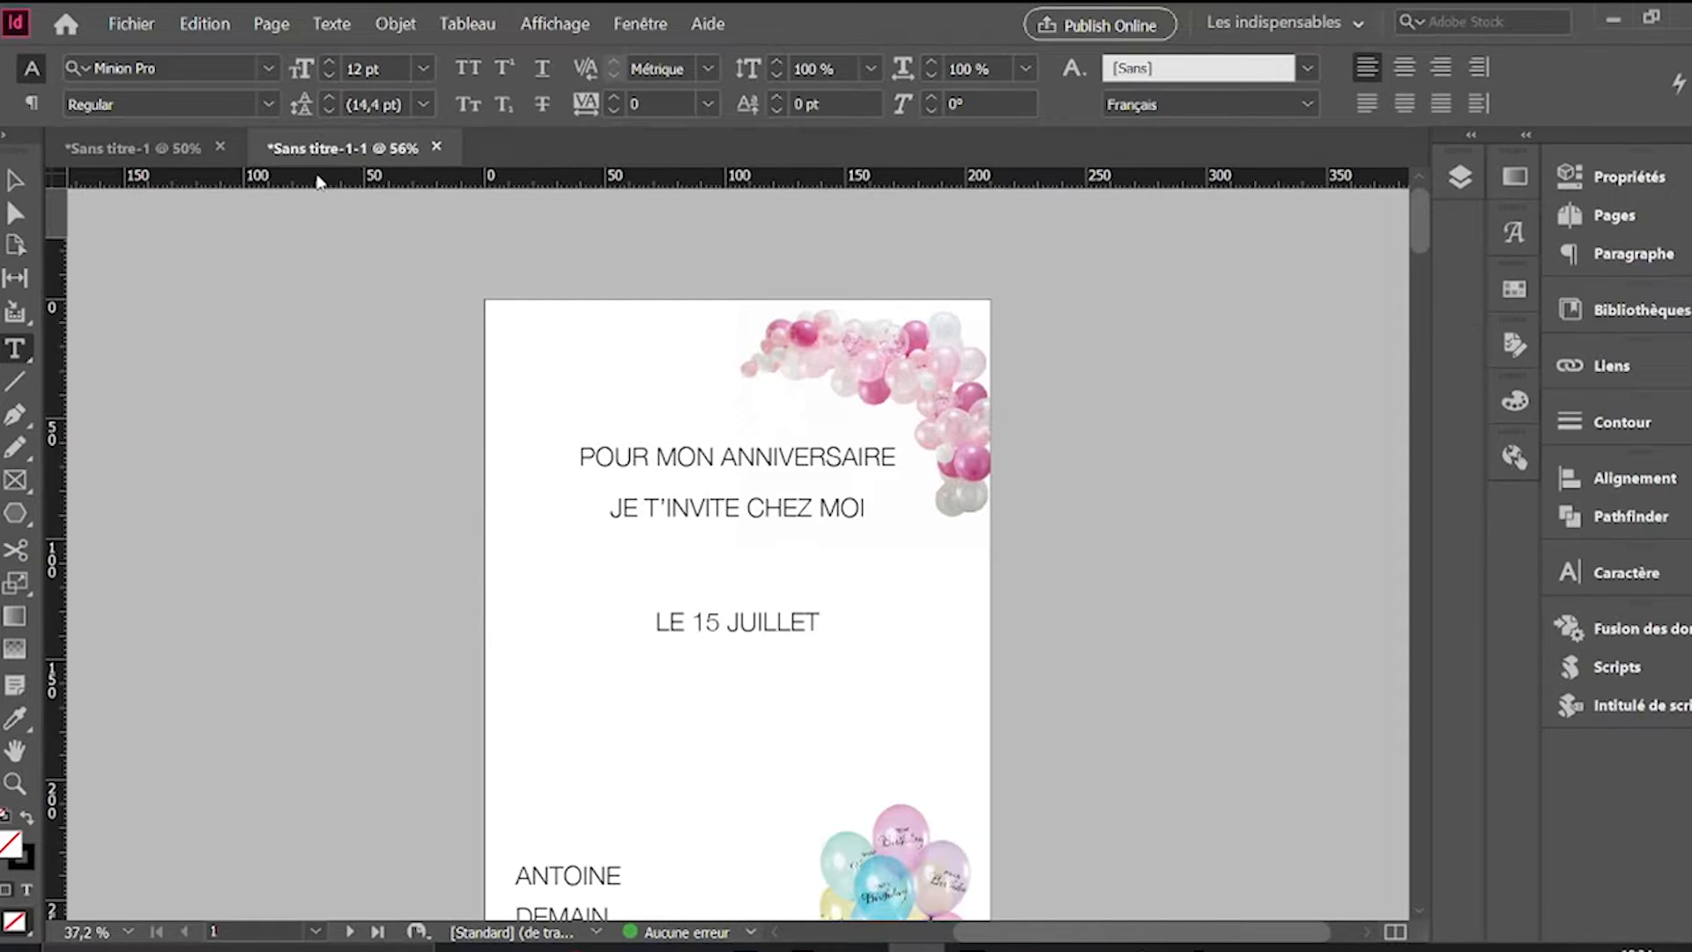
# Step: Set up an export of the merged document as Adobe PDF (Print) with the file name carton
pyautogui.click(122, 26)
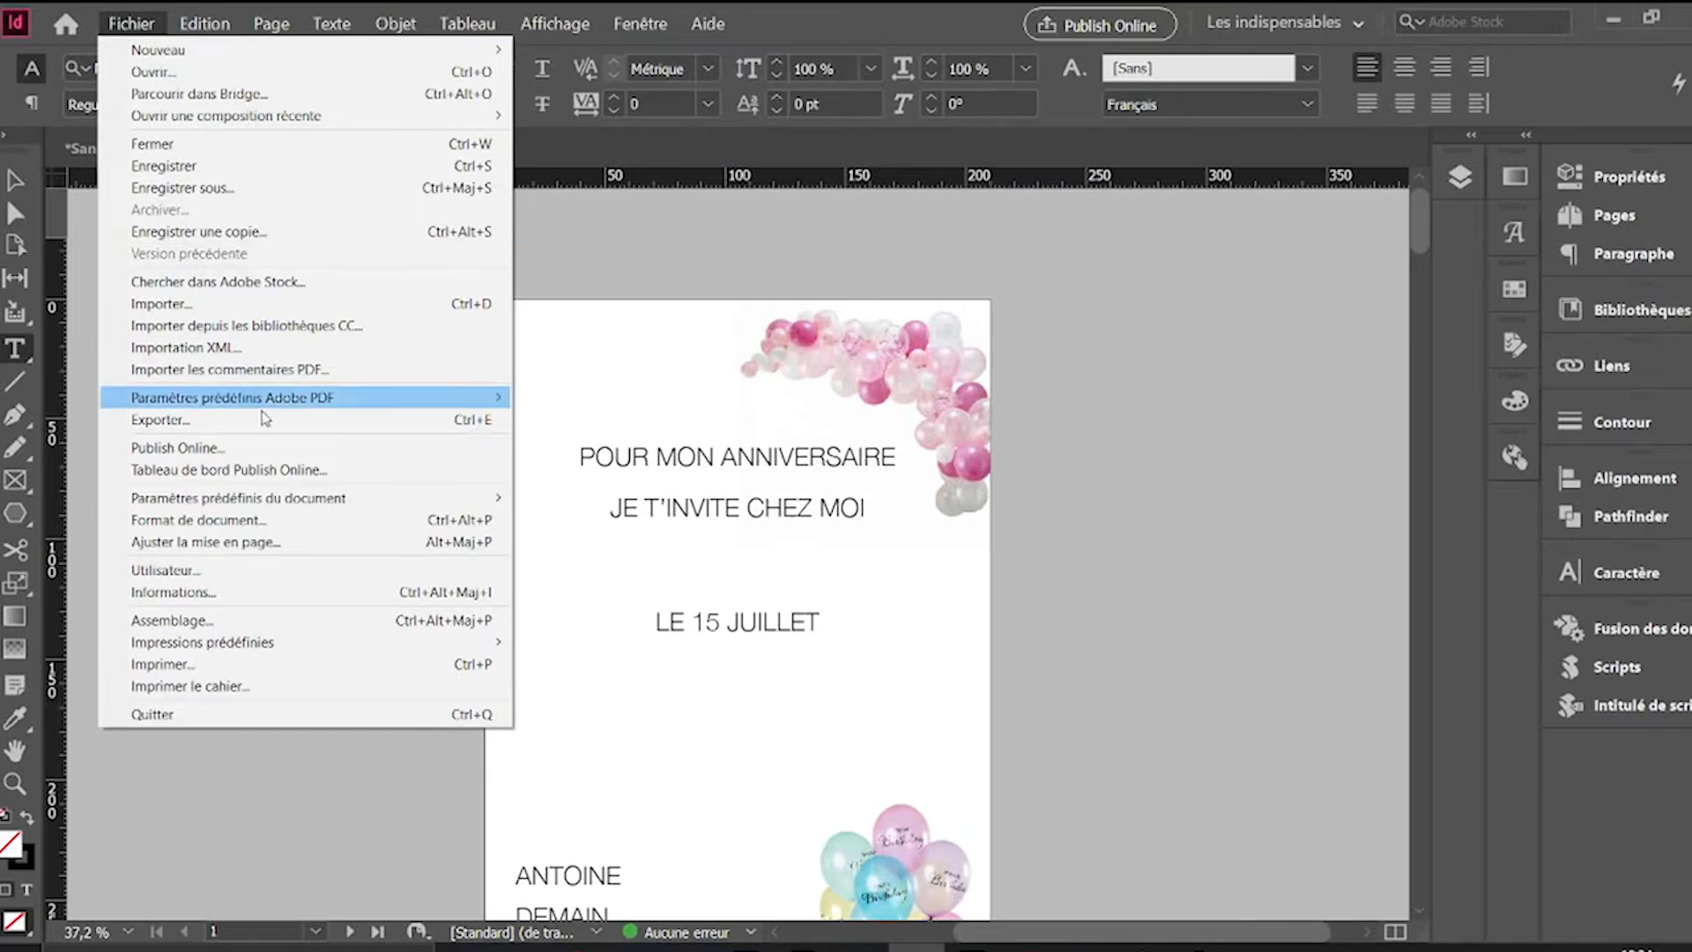
pyautogui.click(439, 423)
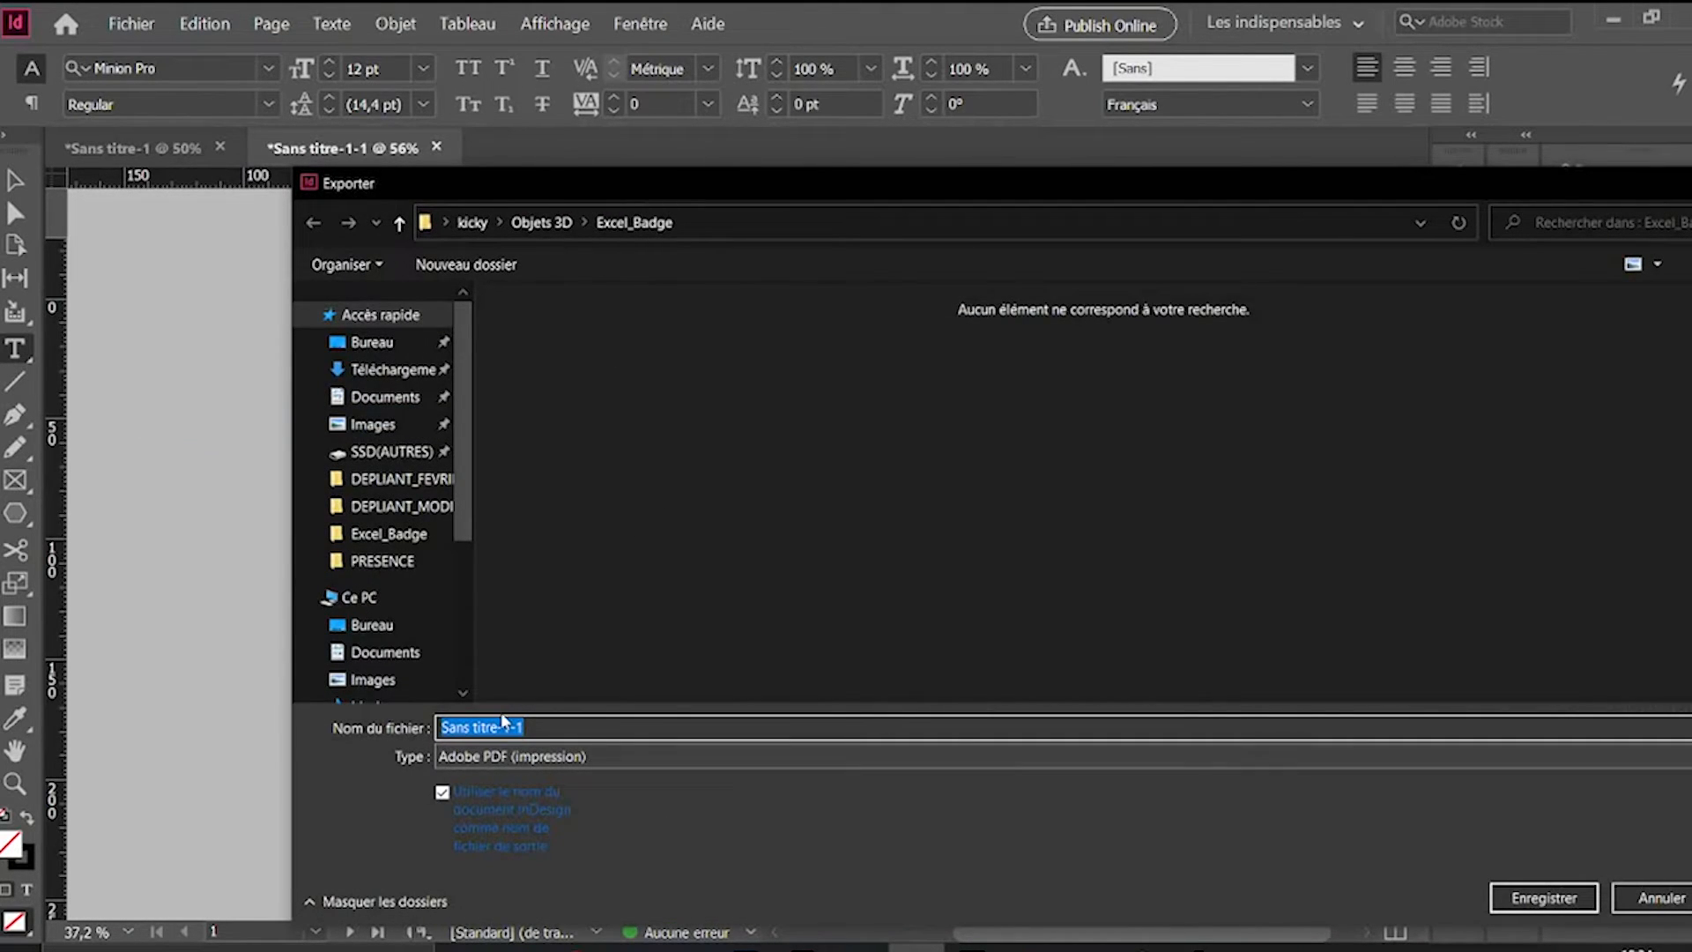
pyautogui.write('carton')
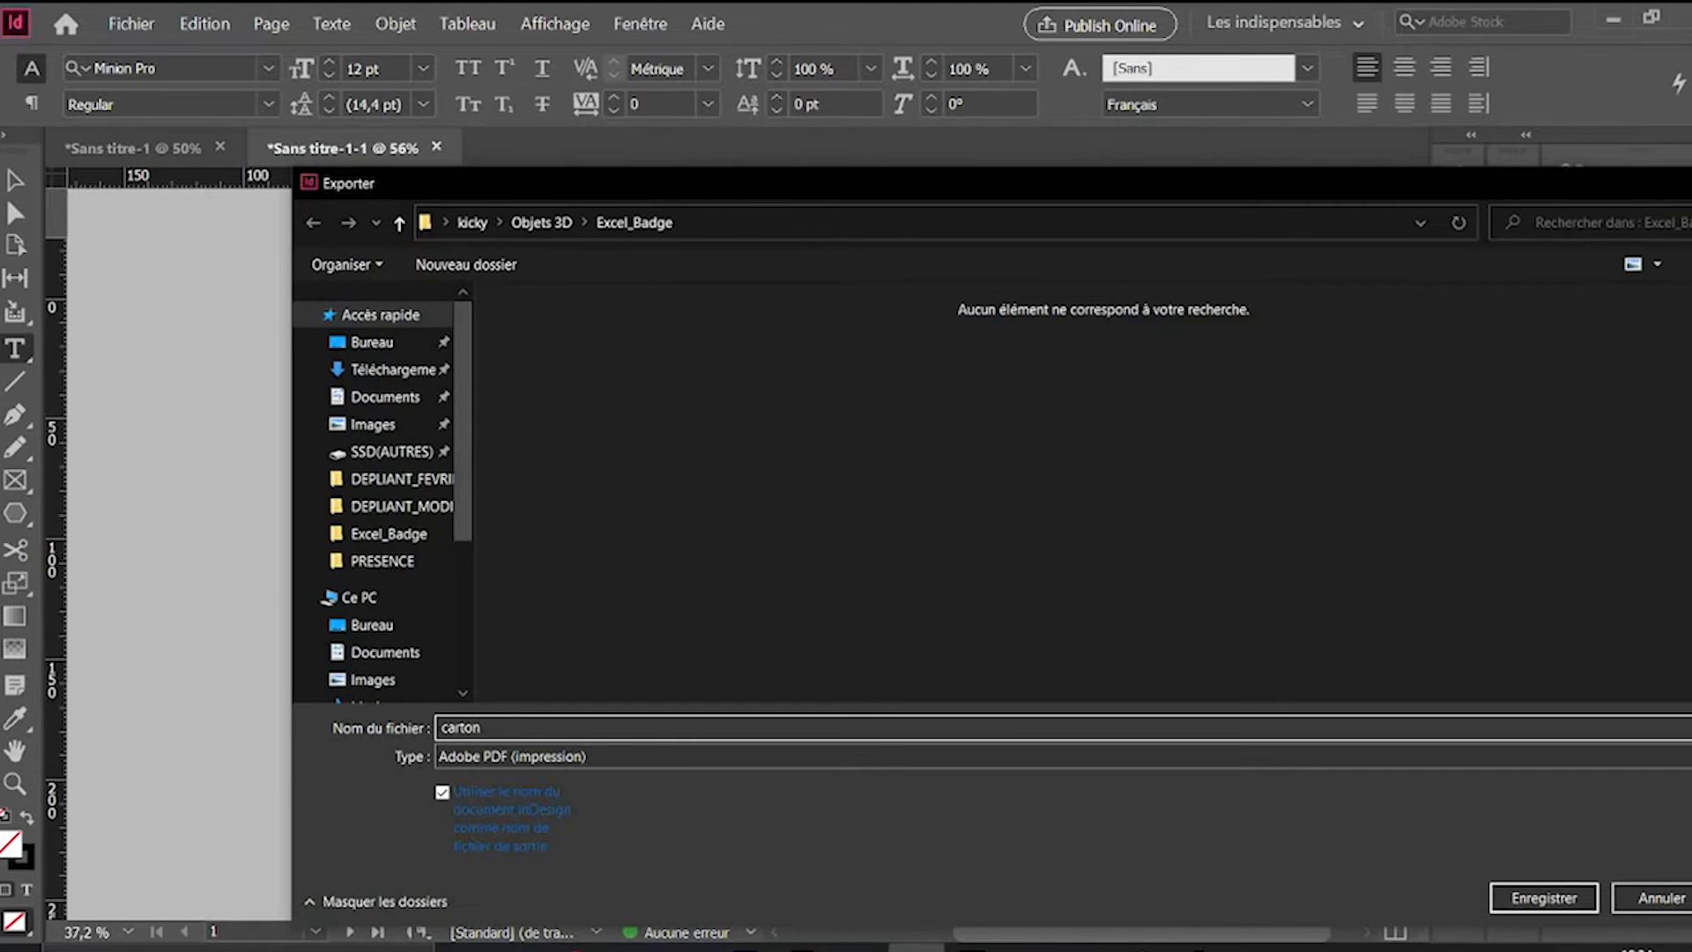
pyautogui.click(1537, 906)
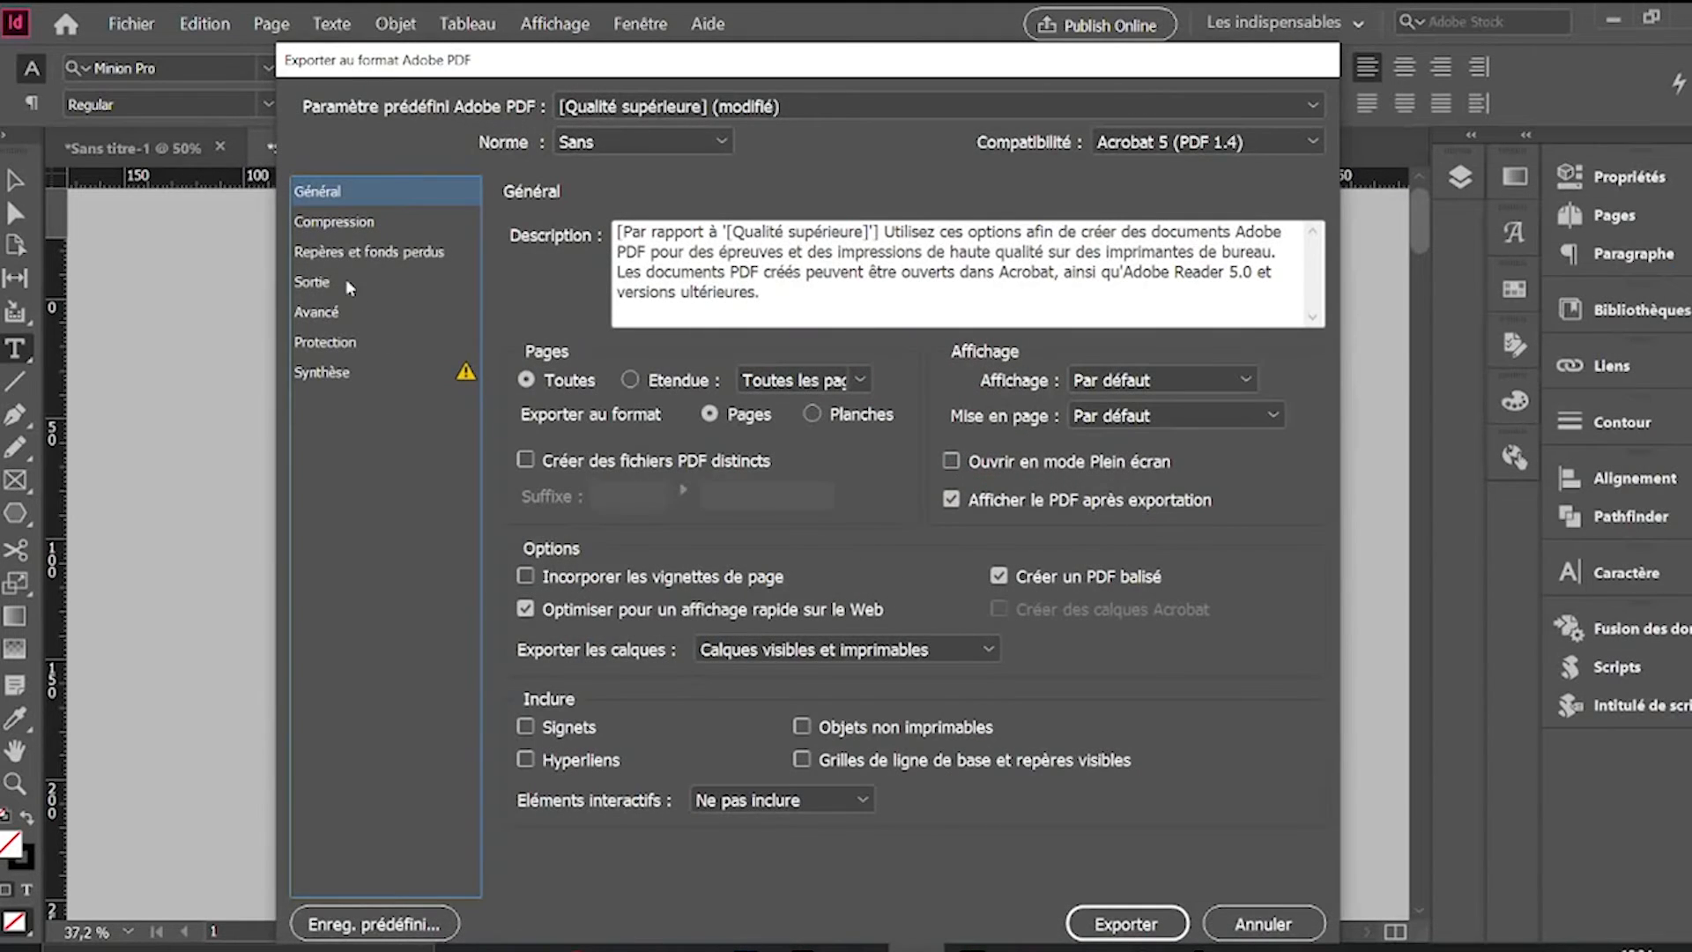
# Step: Turn off all printer's marks and the use of document bleed settings, and export all pages as a single PDF
pyautogui.click(357, 253)
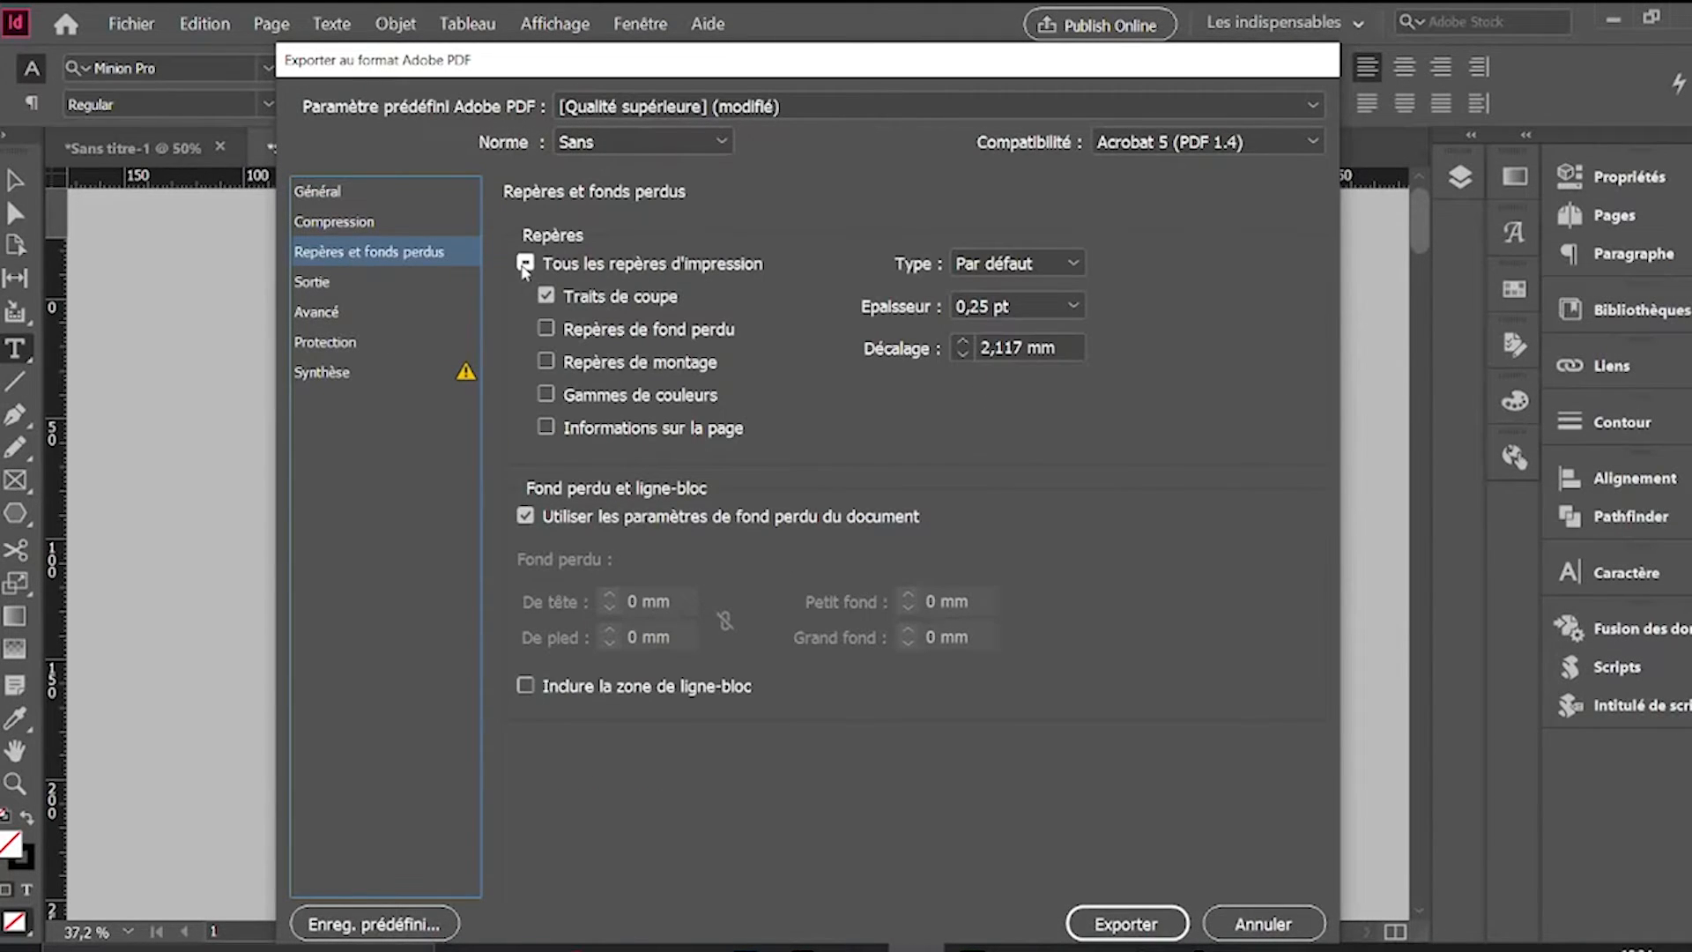
pyautogui.click(526, 264)
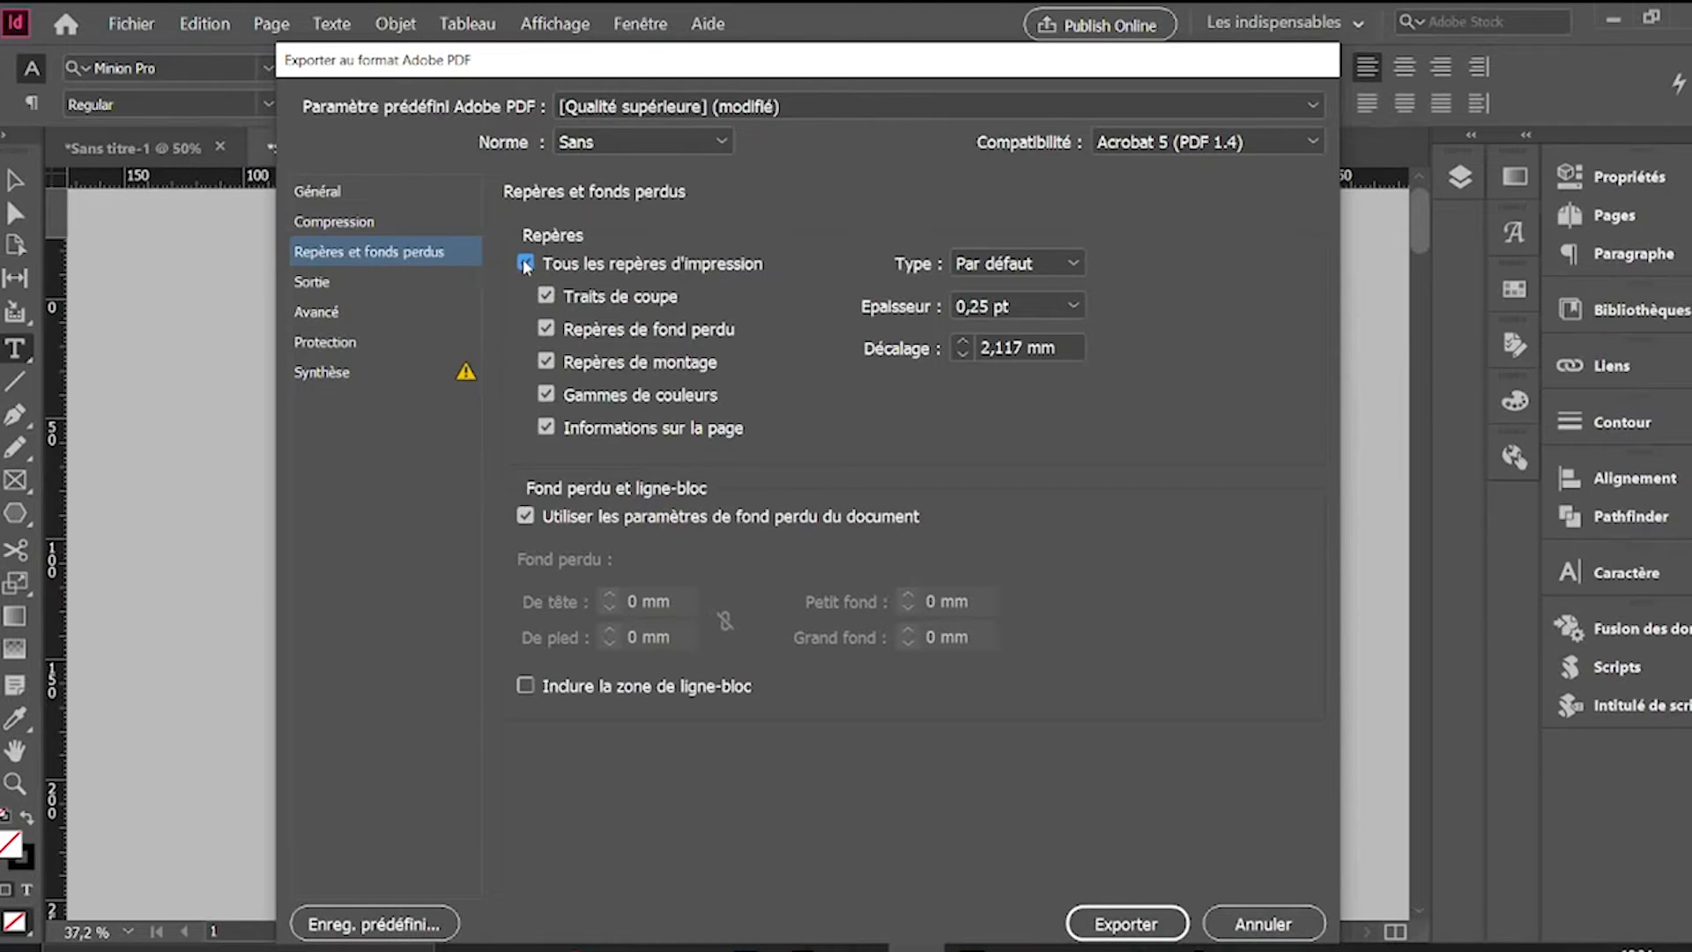
pyautogui.click(525, 264)
pyautogui.click(526, 516)
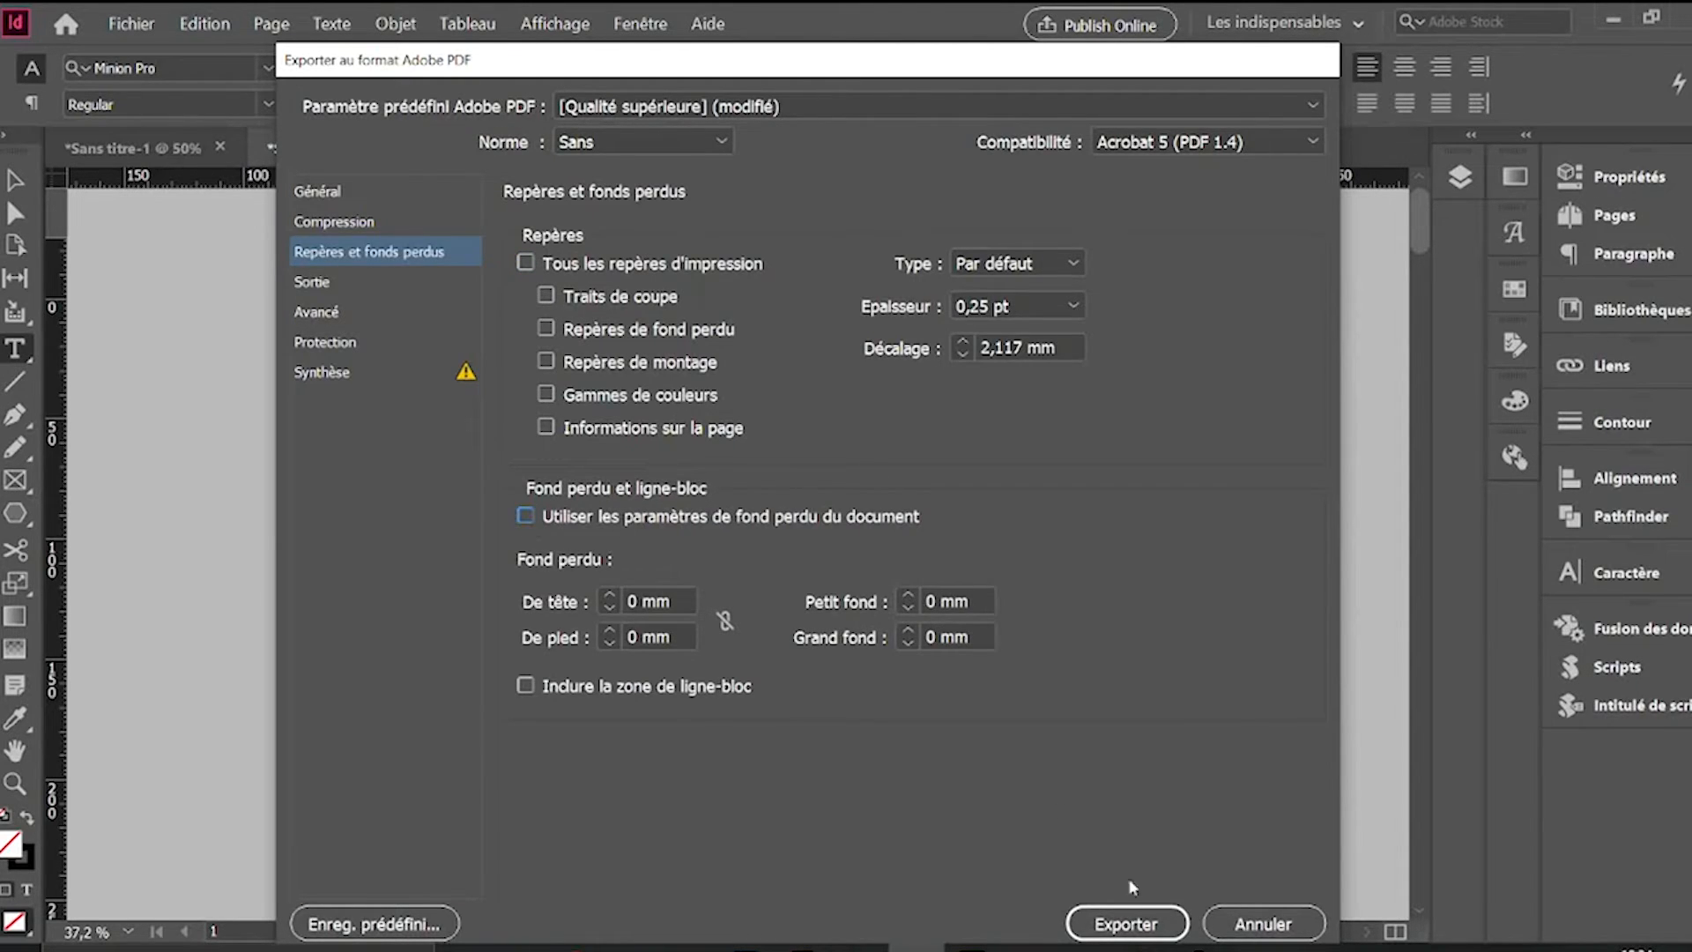
pyautogui.click(304, 192)
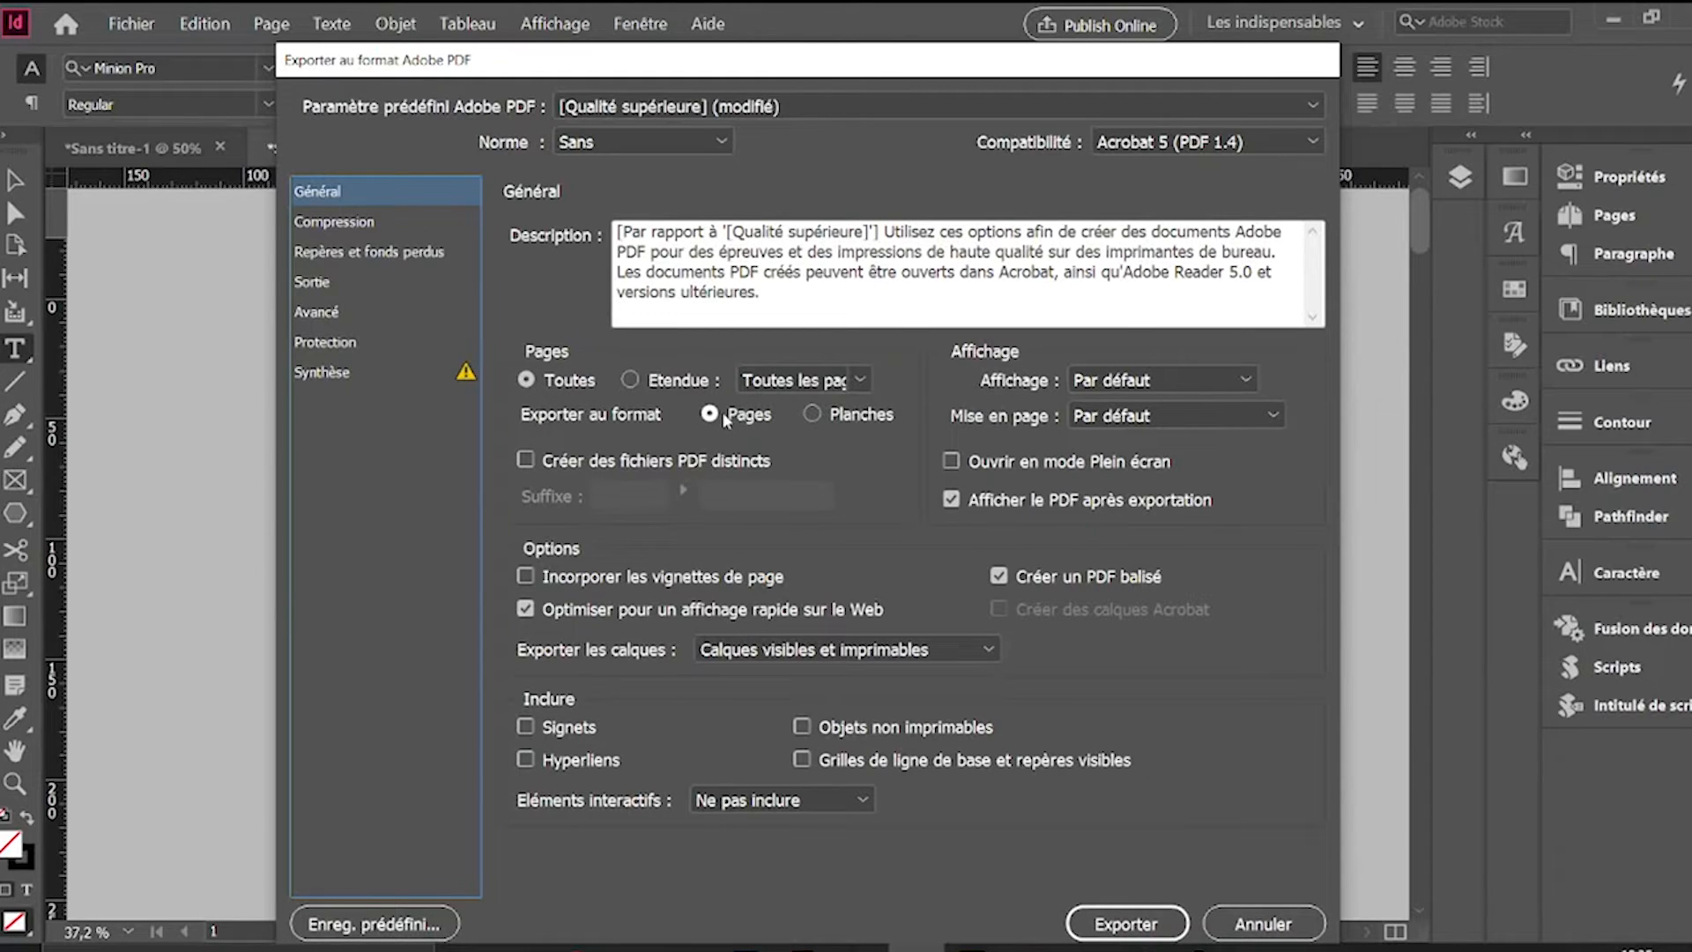
pyautogui.click(1119, 922)
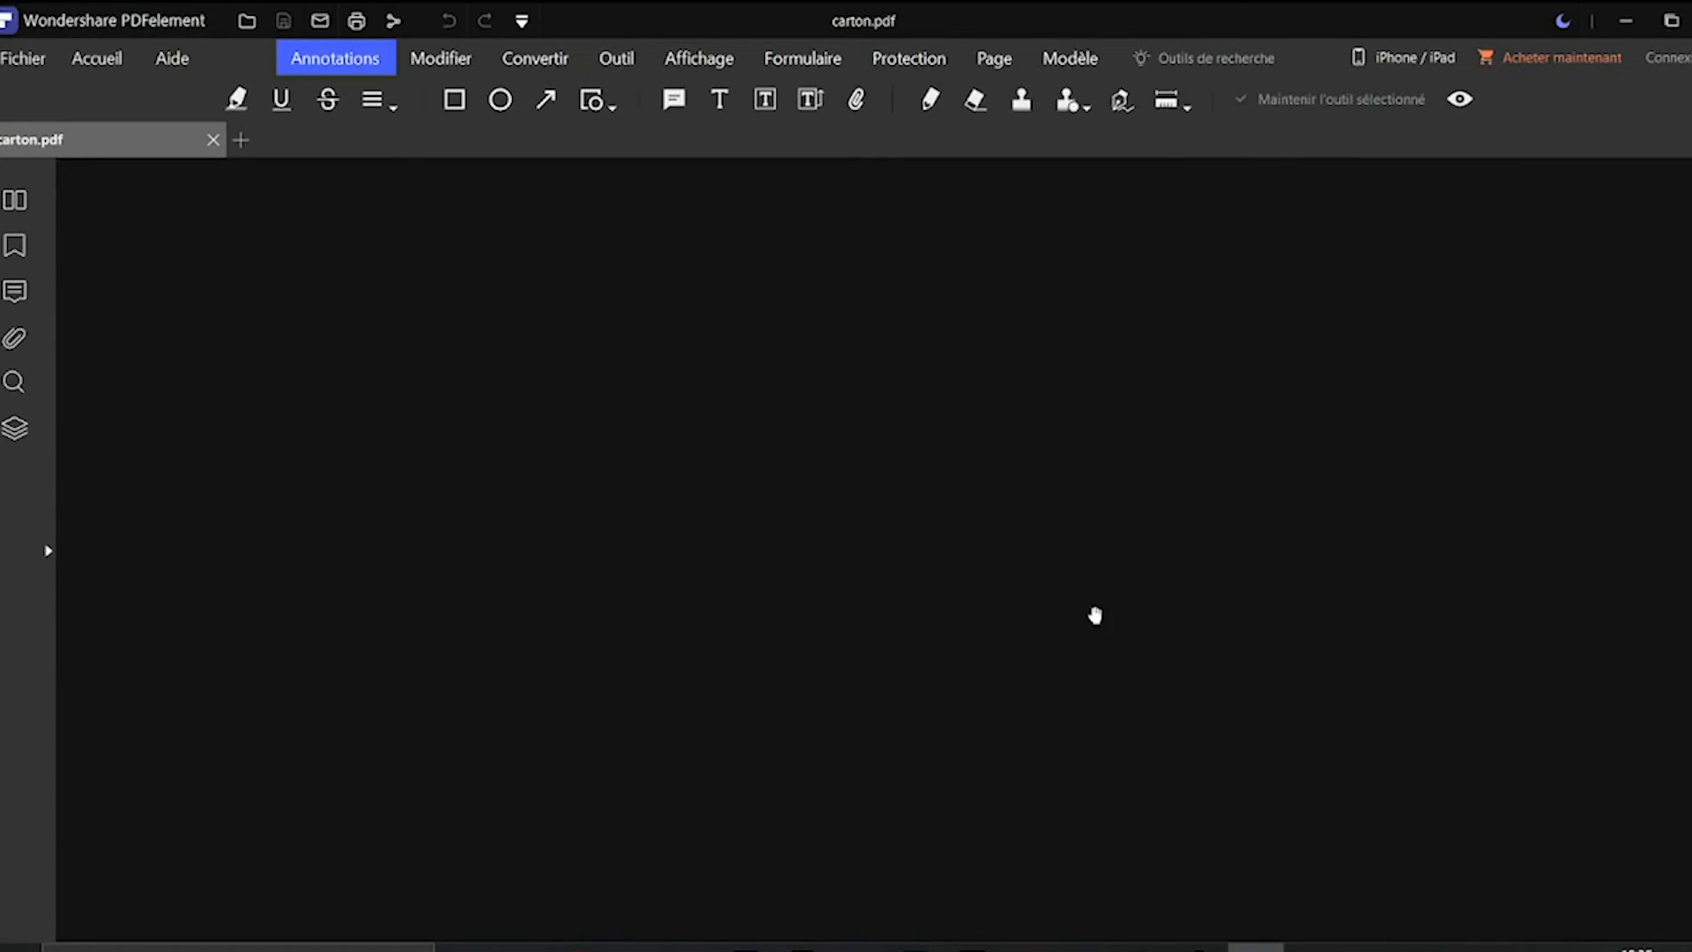
# Step: Look through the pages of carton.pdf in PDFelement to check the personalised invitations up to page 6
pyautogui.scroll(-20, 877, 550)
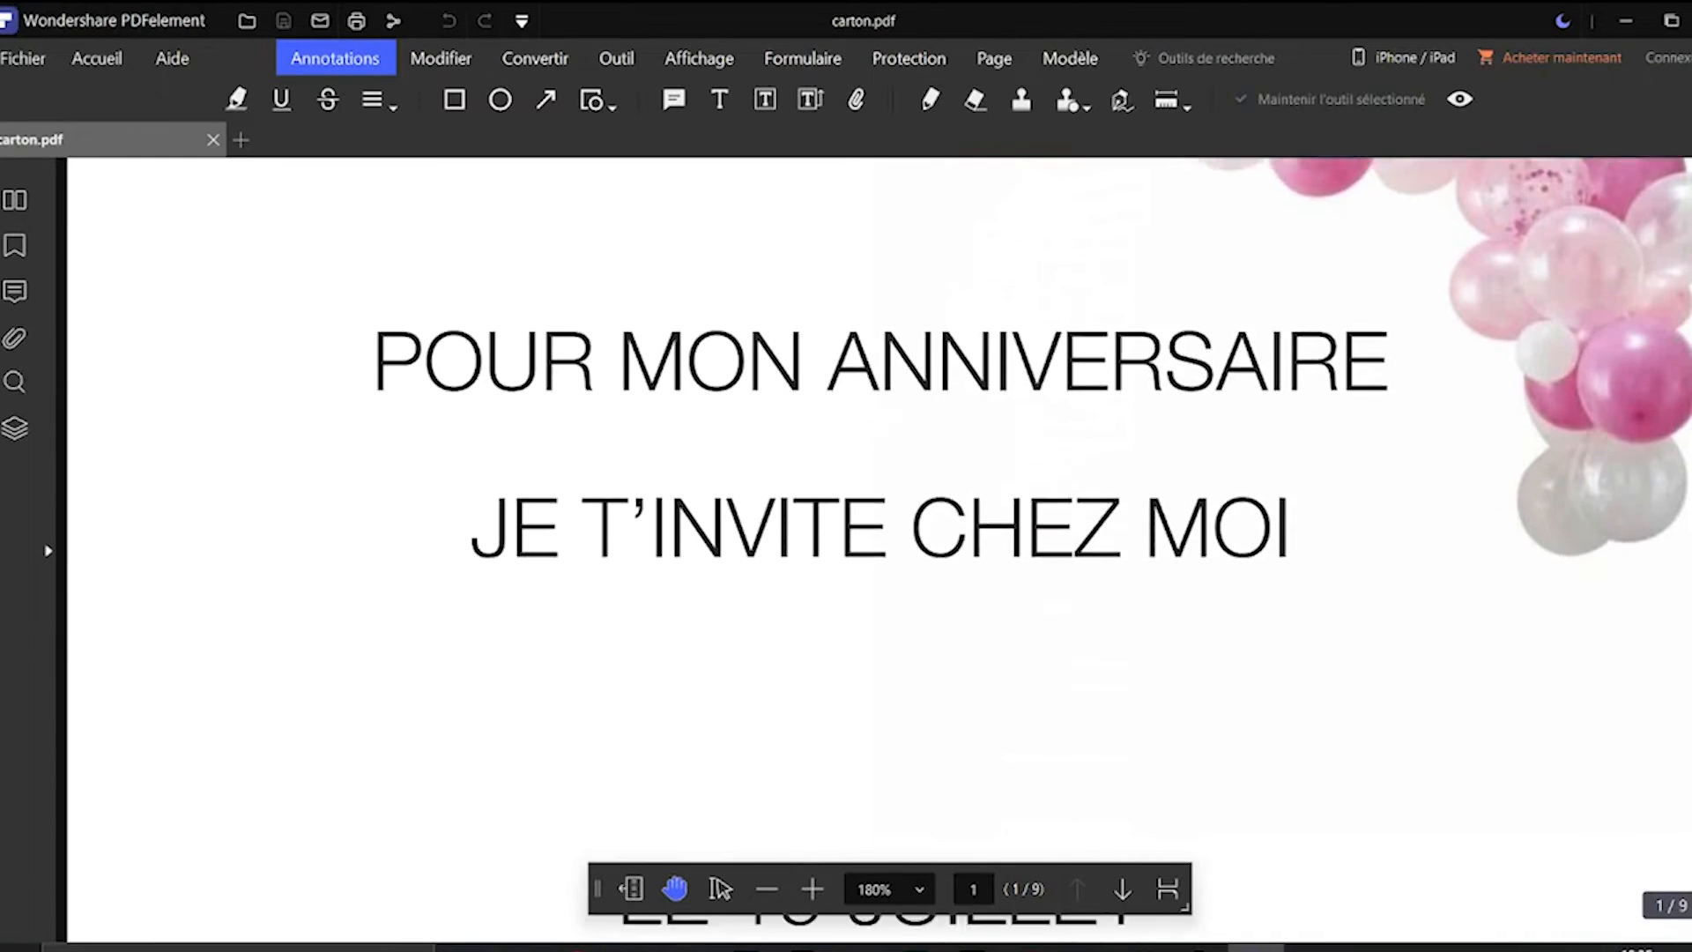
pyautogui.scroll(-20, 878, 550)
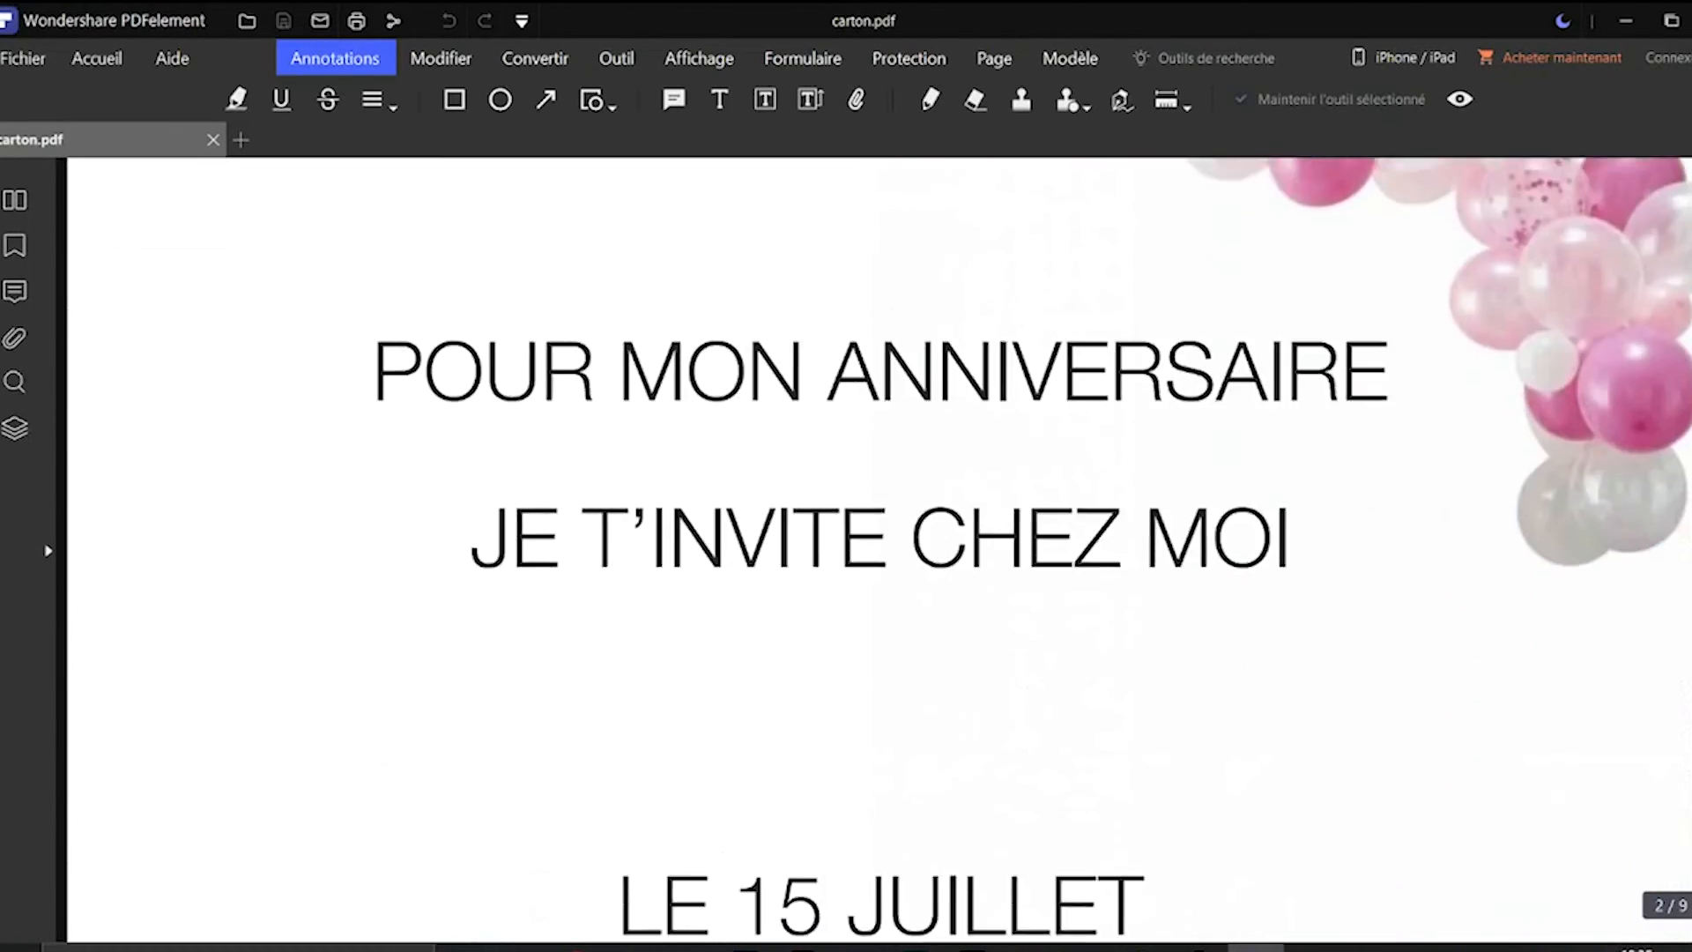
pyautogui.scroll(-20, 877, 550)
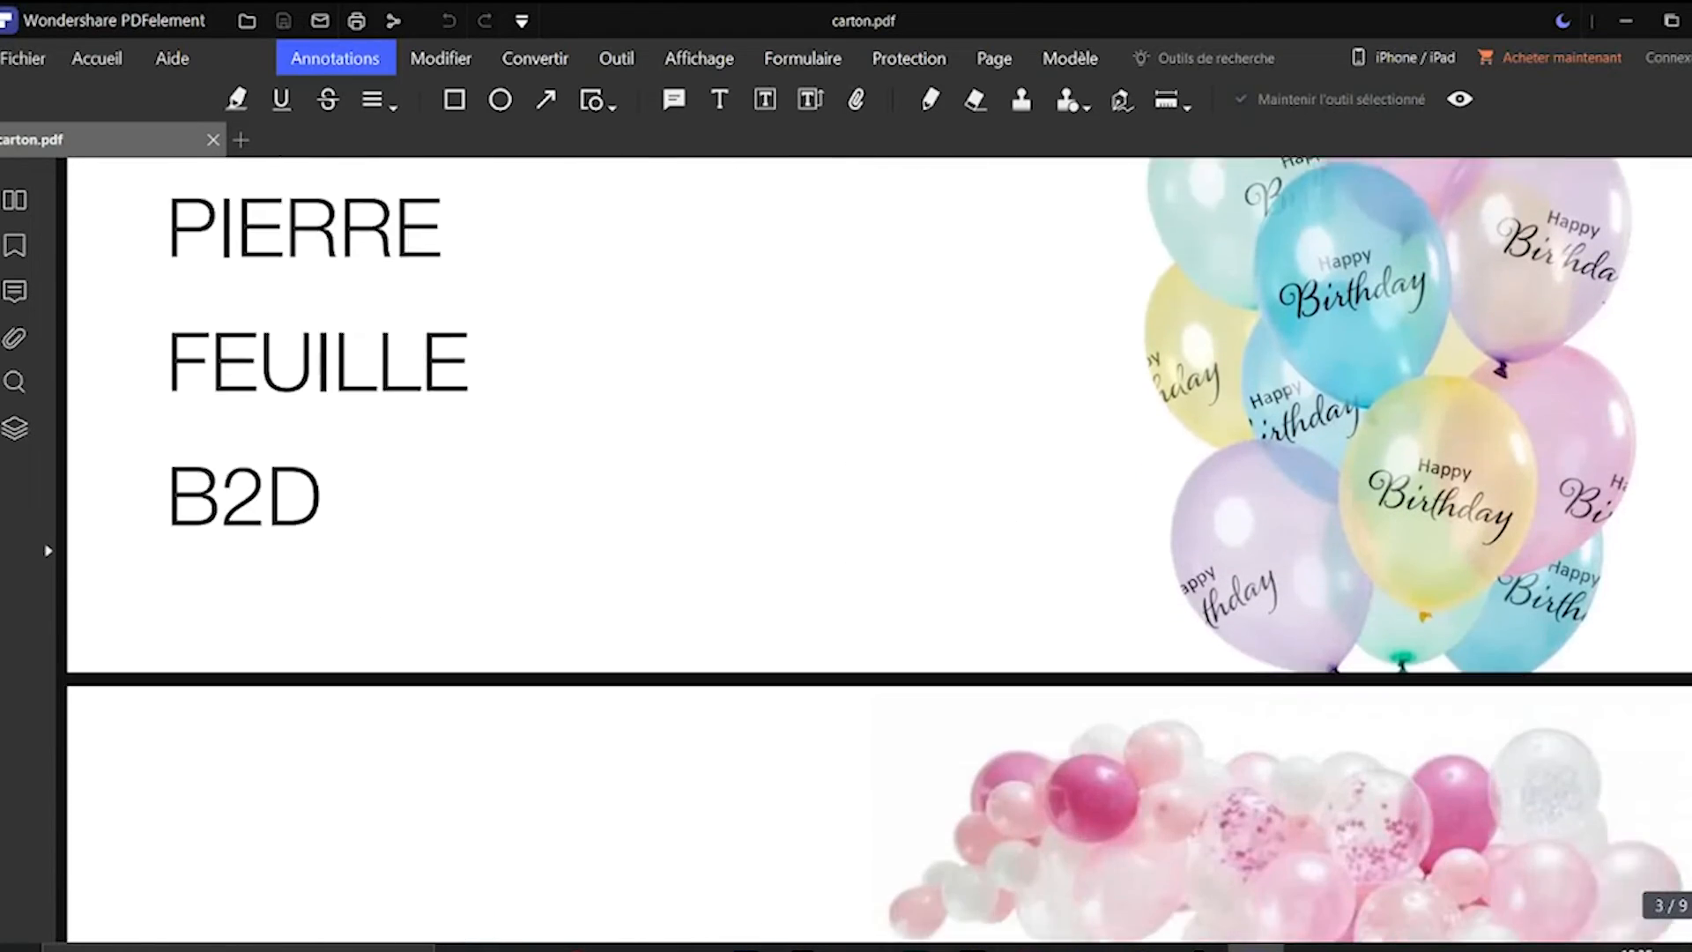
pyautogui.scroll(-12, 877, 550)
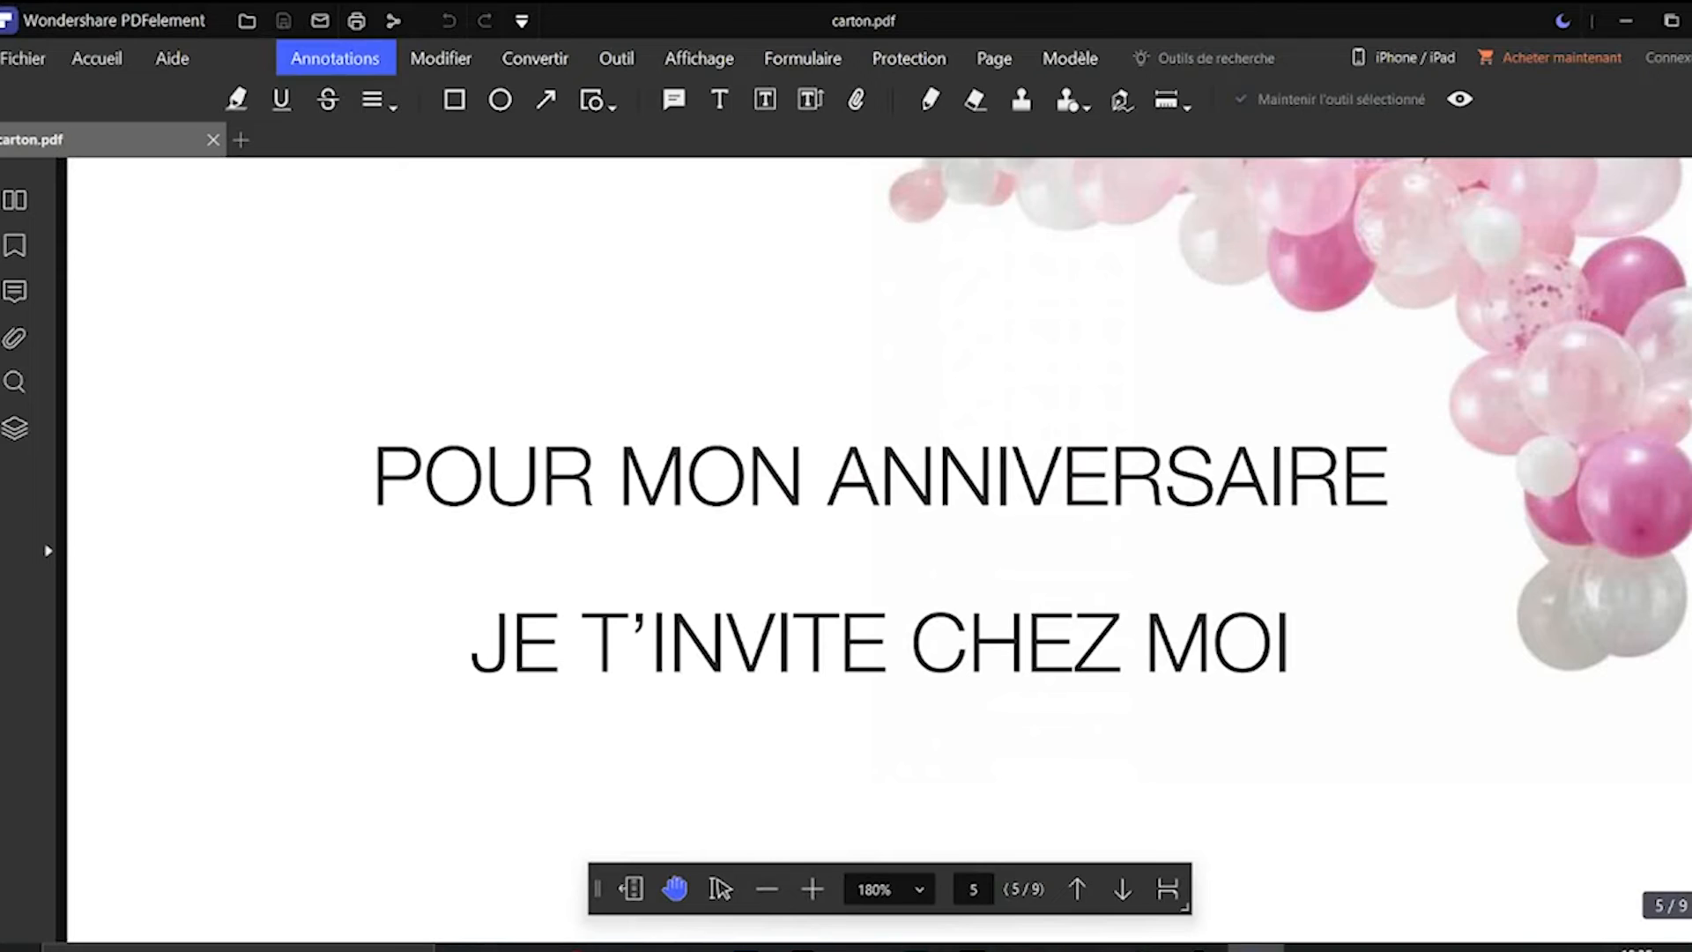
pyautogui.scroll(-10, 1639, 502)
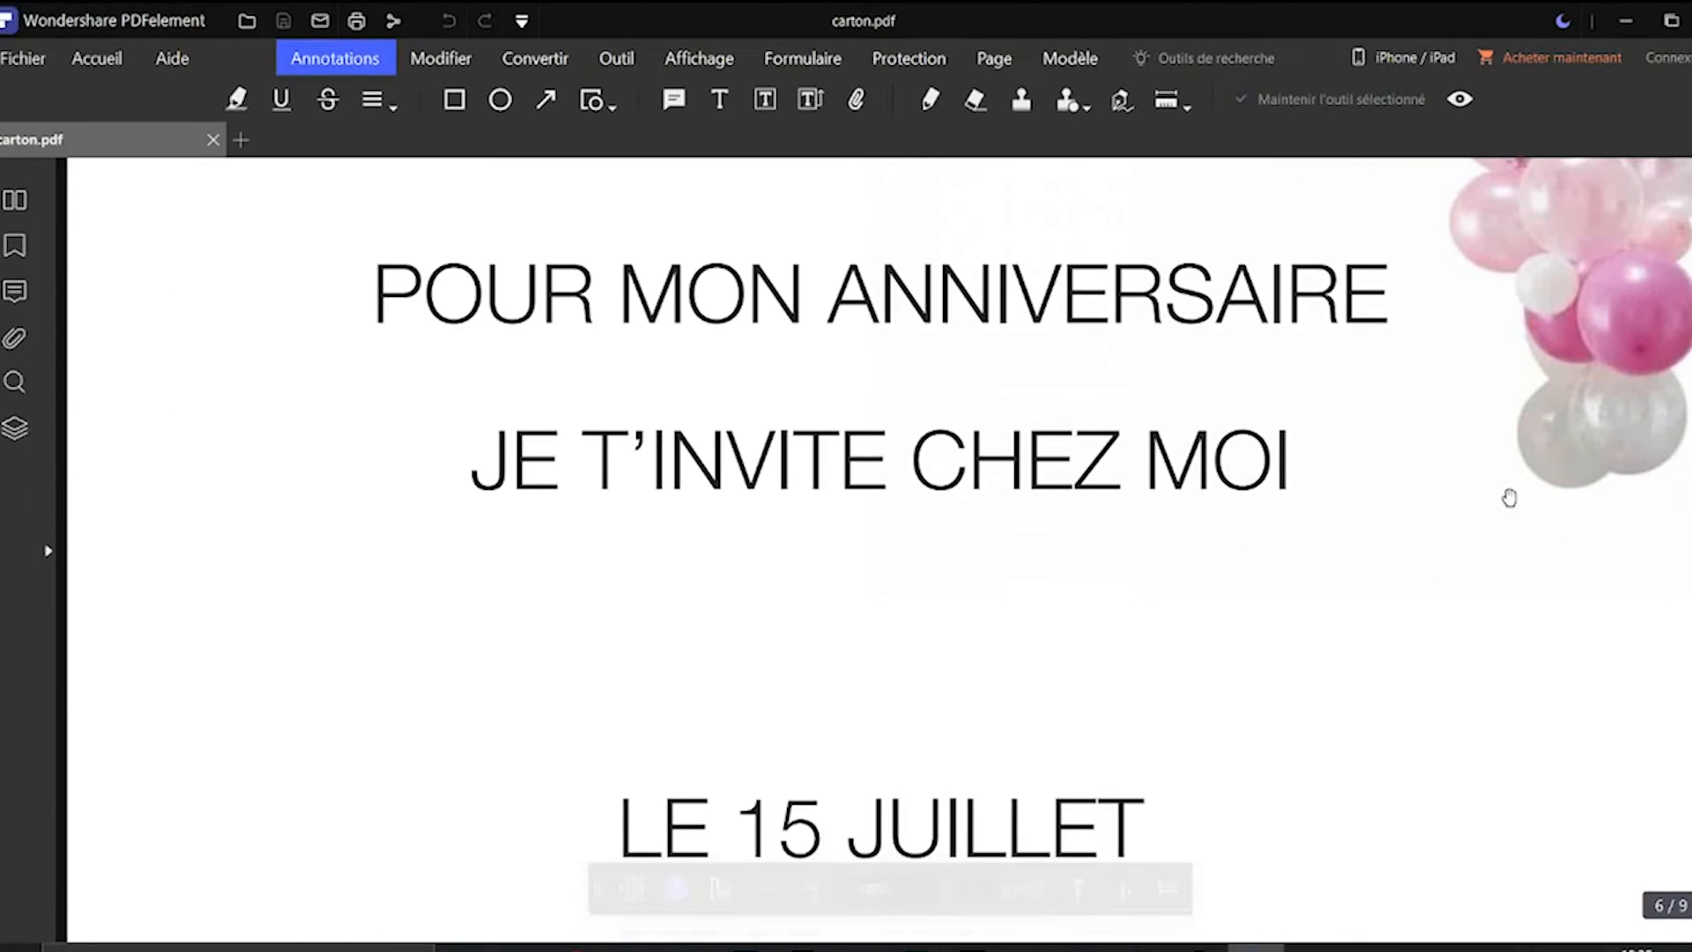